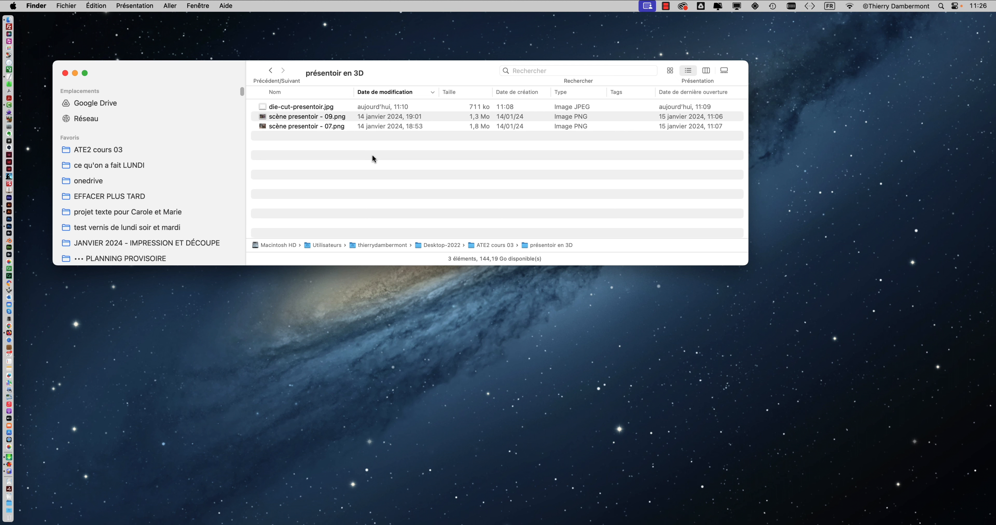
Preview the images scène presentoir - 07.png and scène presentoir - 09.png in the présentoir en 3D folder, closing each preview.
{"action": "left_click", "coordinate": [337, 127]}
{"action": "key", "text": "space"}
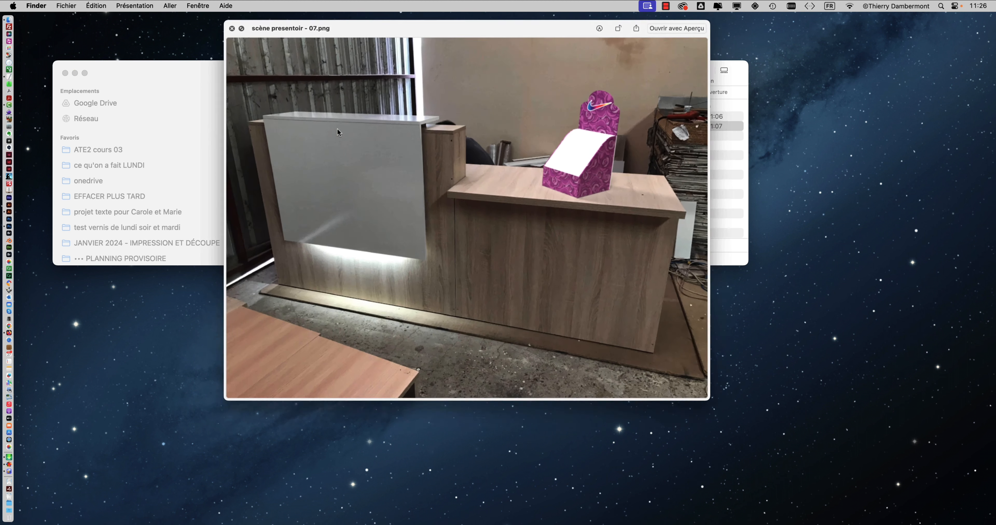
{"action": "key", "text": "space"}
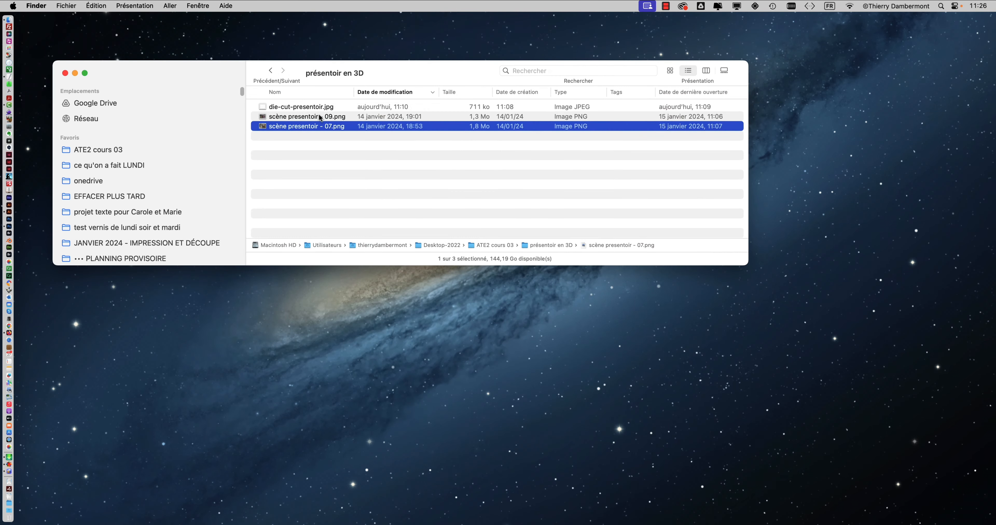
{"action": "left_click", "coordinate": [320, 116]}
{"action": "key", "text": "space"}
{"action": "key", "text": "space"}
{"action": "left_click", "coordinate": [324, 162]}
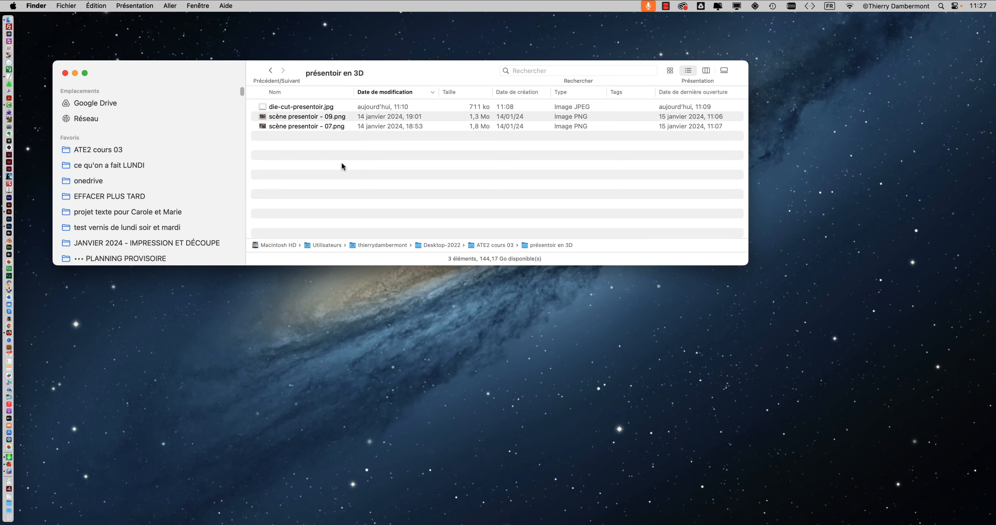
Switch to Firefox, search Google for "pacdora" in a new tab and open the official Pacdora site.
{"action": "left_click", "coordinate": [8, 333]}
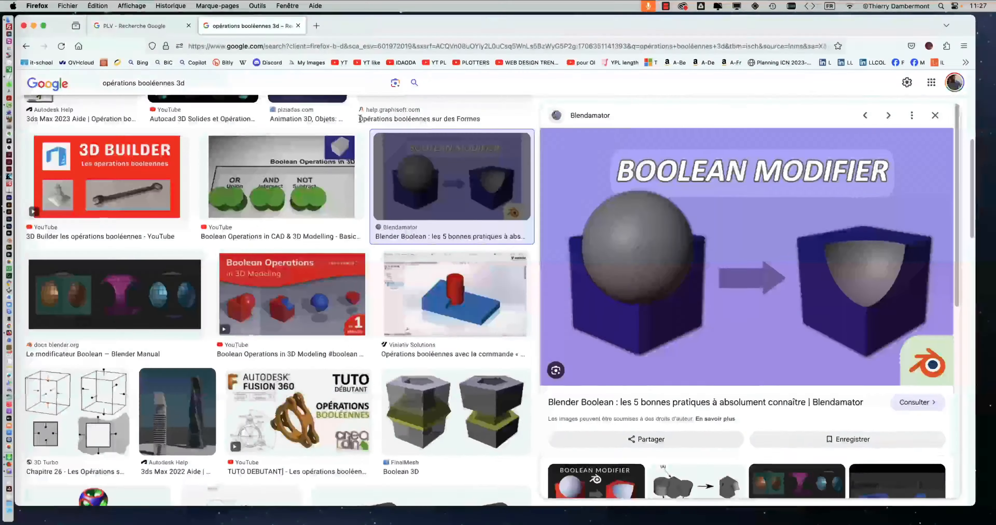
{"action": "left_click", "coordinate": [316, 25]}
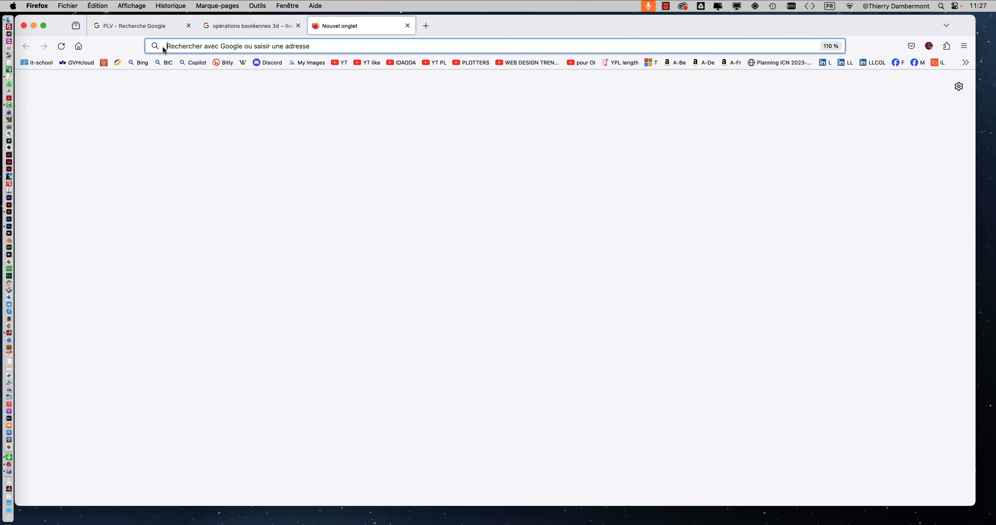
{"action": "type", "text": "pacdora"}
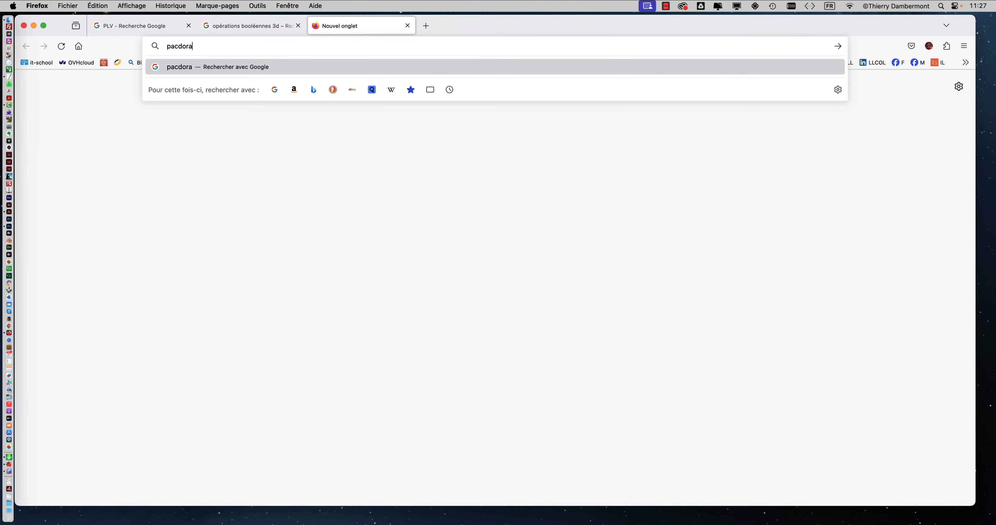
{"action": "key", "text": "Return"}
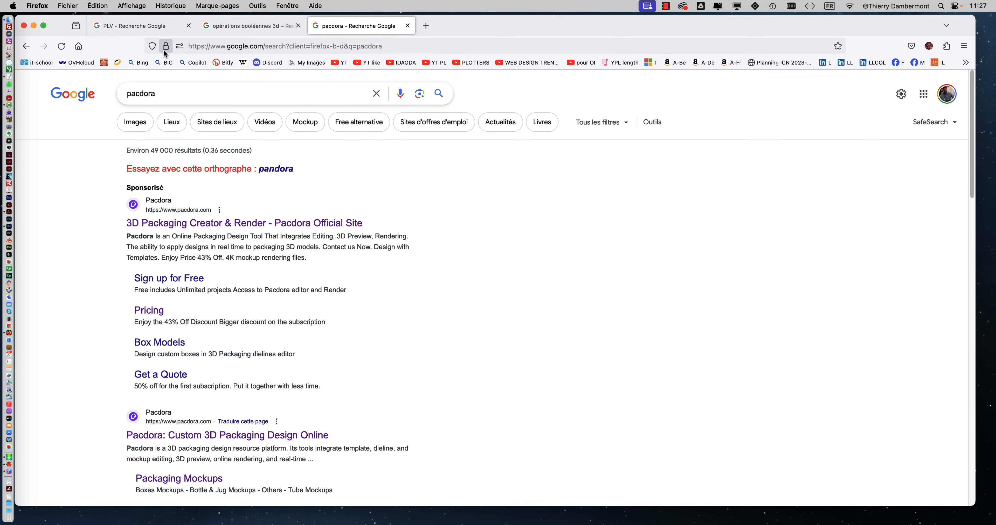
{"action": "key", "text": "super+plus"}
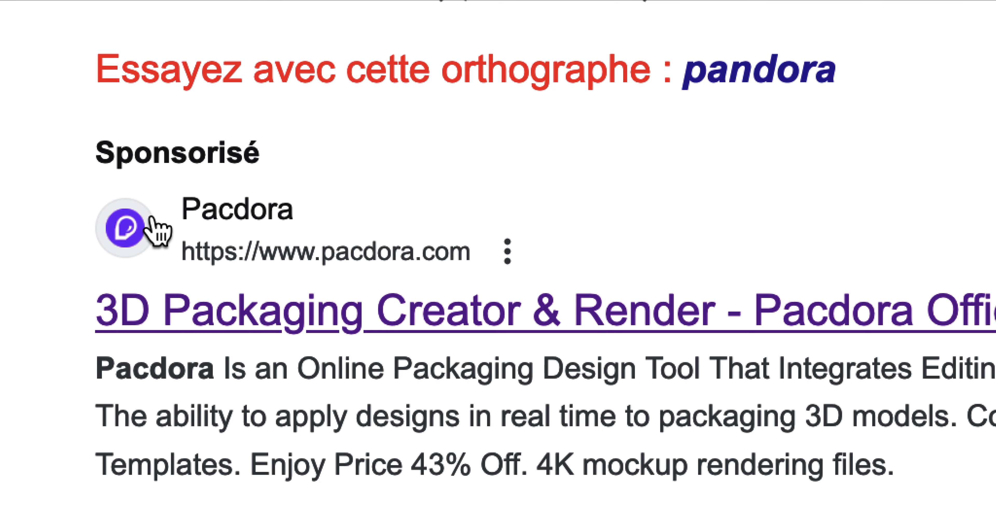
{"action": "scroll", "coordinate": [157, 232], "scroll_direction": "down", "scroll_amount": 3}
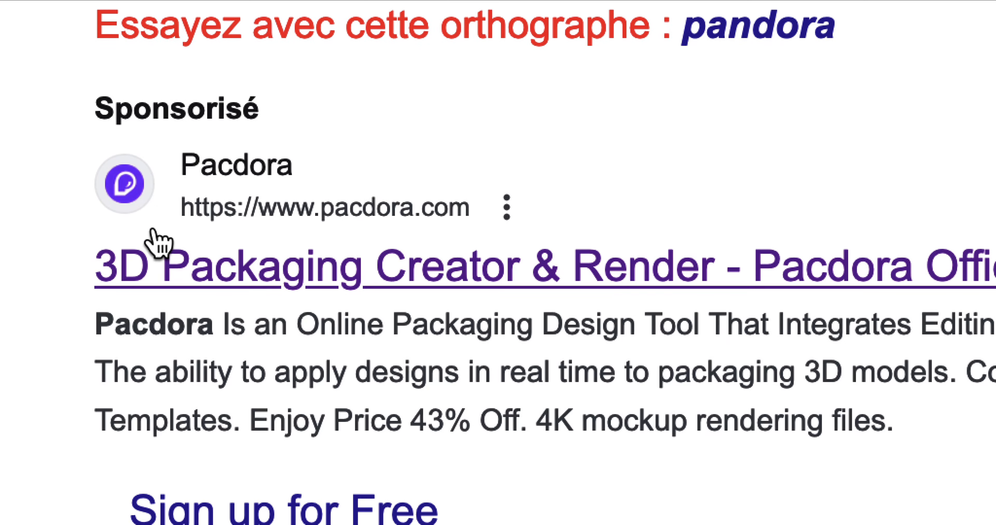
{"action": "left_click", "coordinate": [155, 234]}
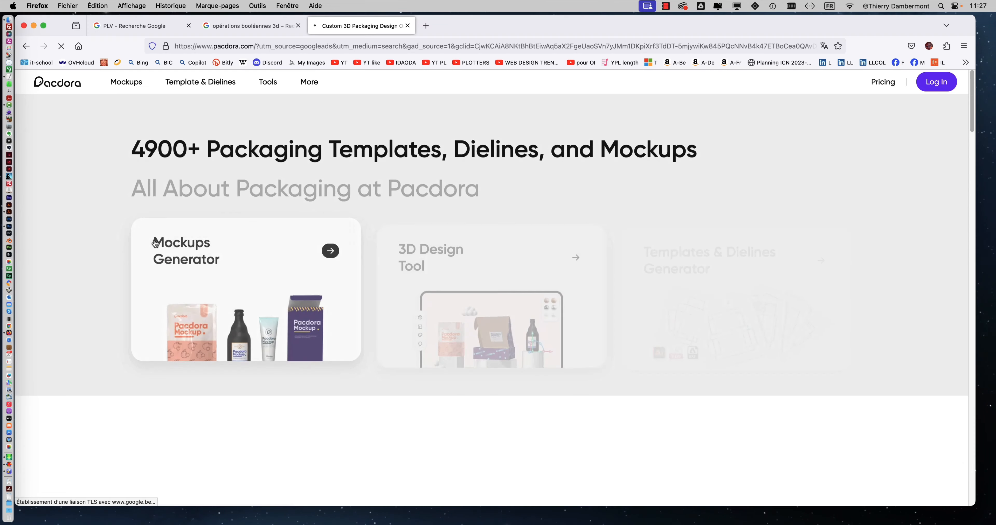
Browse the Pacdora home page through the packaging mockups down to the packaging dielines categories.
{"action": "scroll", "coordinate": [517, 272], "scroll_direction": "down", "scroll_amount": 3}
{"action": "scroll", "coordinate": [518, 272], "scroll_direction": "down", "scroll_amount": 6}
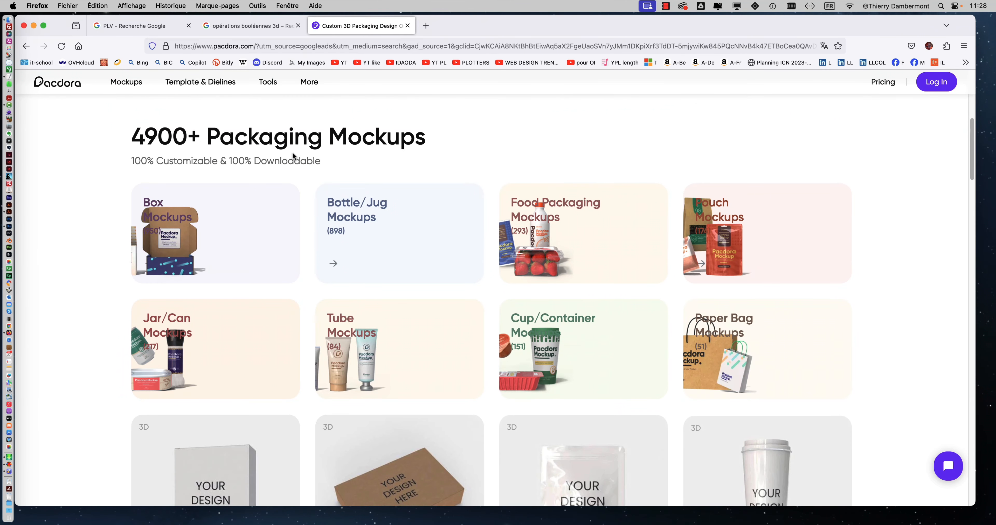
{"action": "scroll", "coordinate": [372, 156], "scroll_direction": "down", "scroll_amount": 3}
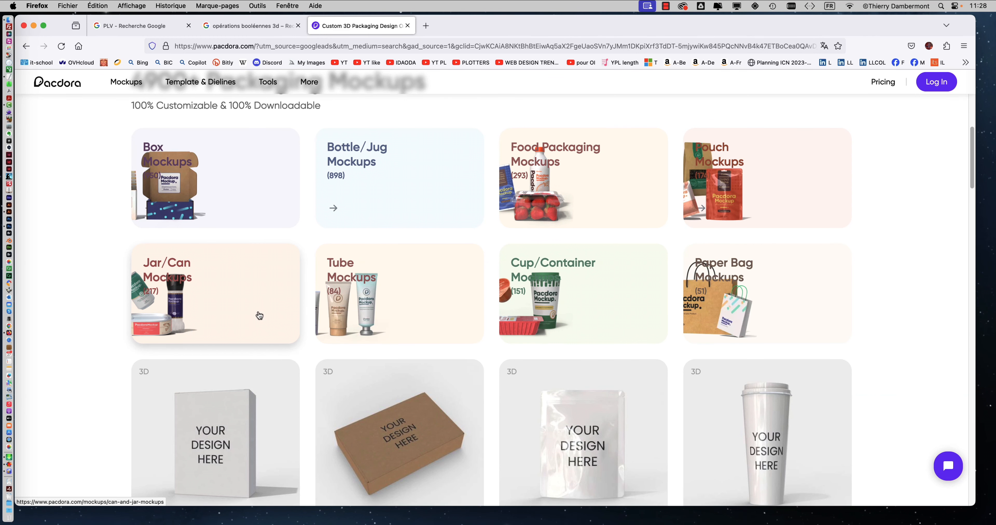
{"action": "scroll", "coordinate": [259, 316], "scroll_direction": "down", "scroll_amount": 5}
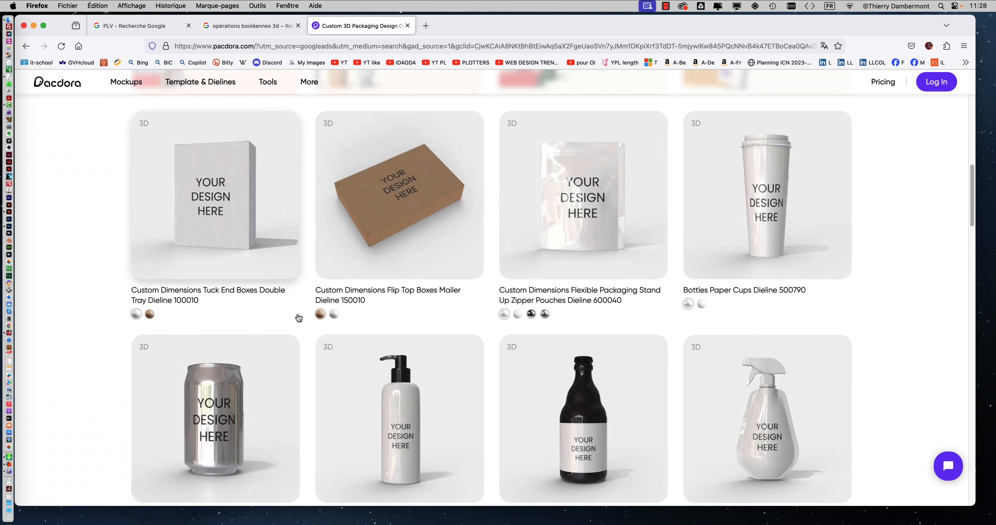
{"action": "scroll", "coordinate": [299, 318], "scroll_direction": "down", "scroll_amount": 12}
{"action": "scroll", "coordinate": [298, 313], "scroll_direction": "down", "scroll_amount": 7}
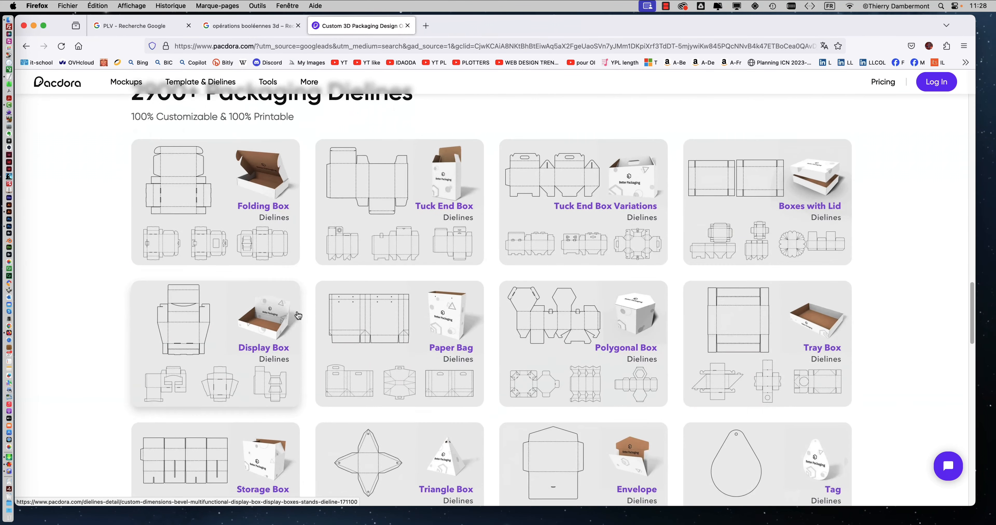
{"action": "scroll", "coordinate": [217, 247], "scroll_direction": "up", "scroll_amount": 2}
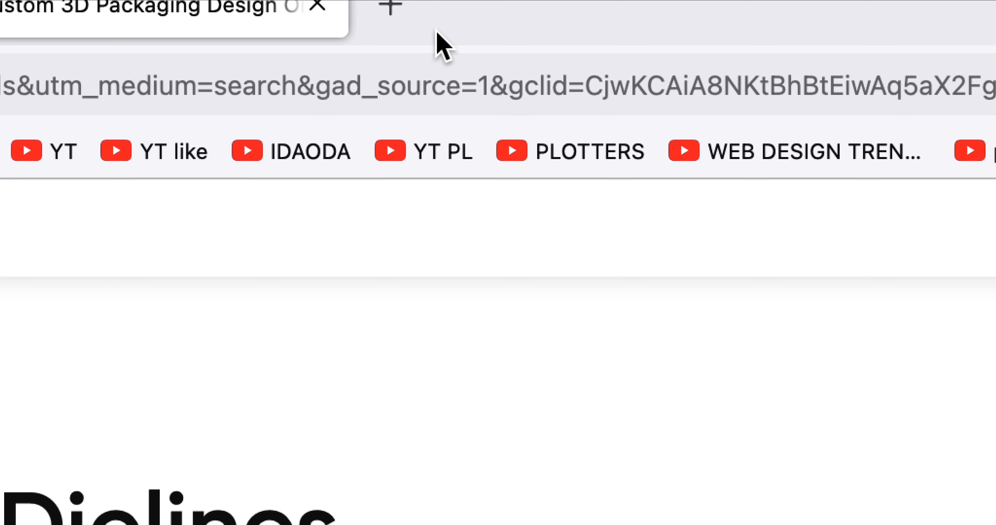
Search Google for "rainage" in a new tab and highlight the definition in the featured excerpt.
{"action": "left_click", "coordinate": [413, 15]}
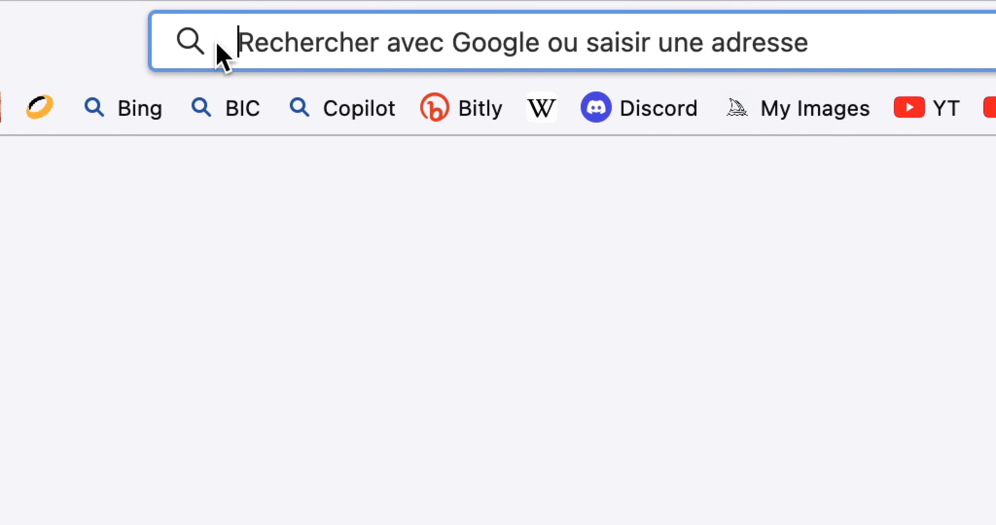
{"action": "type", "text": "rai"}
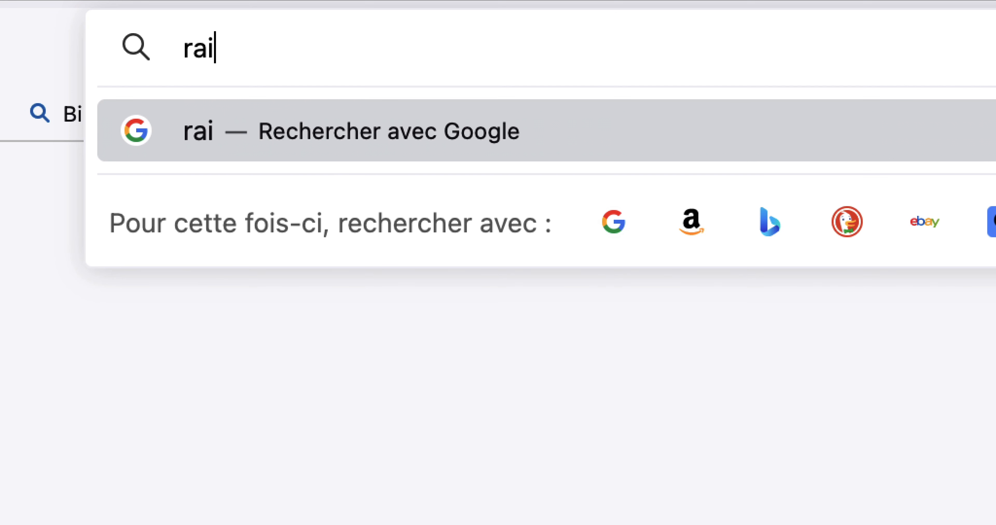
{"action": "type", "text": "nage"}
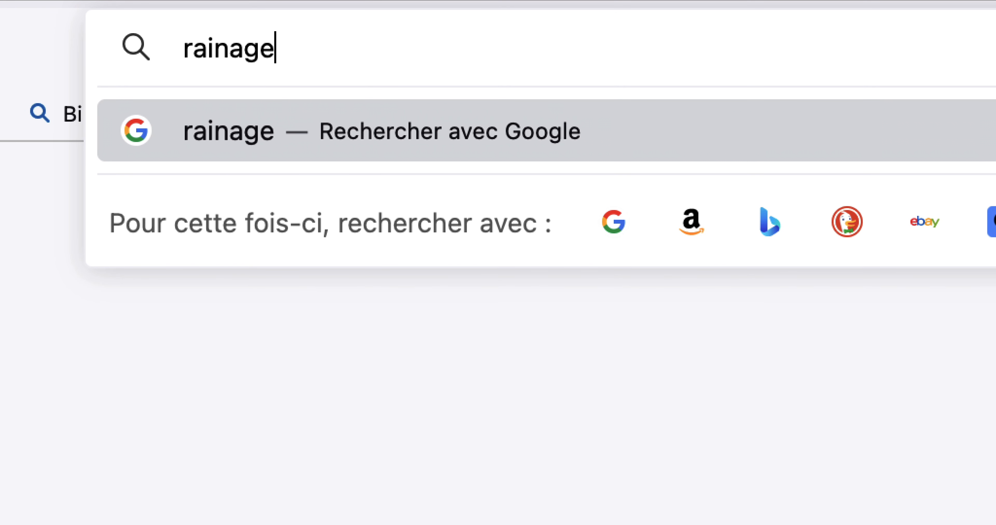
{"action": "key", "text": "Return"}
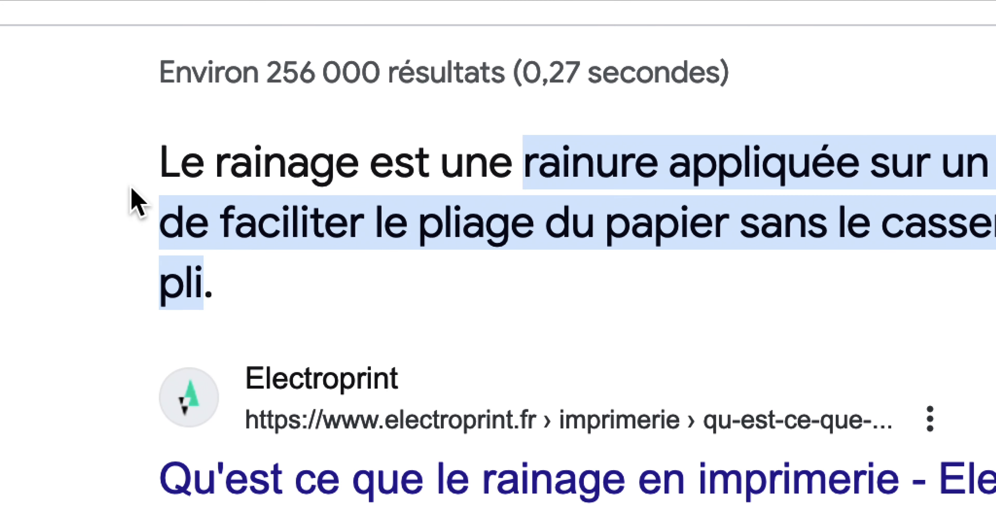
{"action": "left_click_drag", "start_coordinate": [136, 183], "coordinate": [170, 247]}
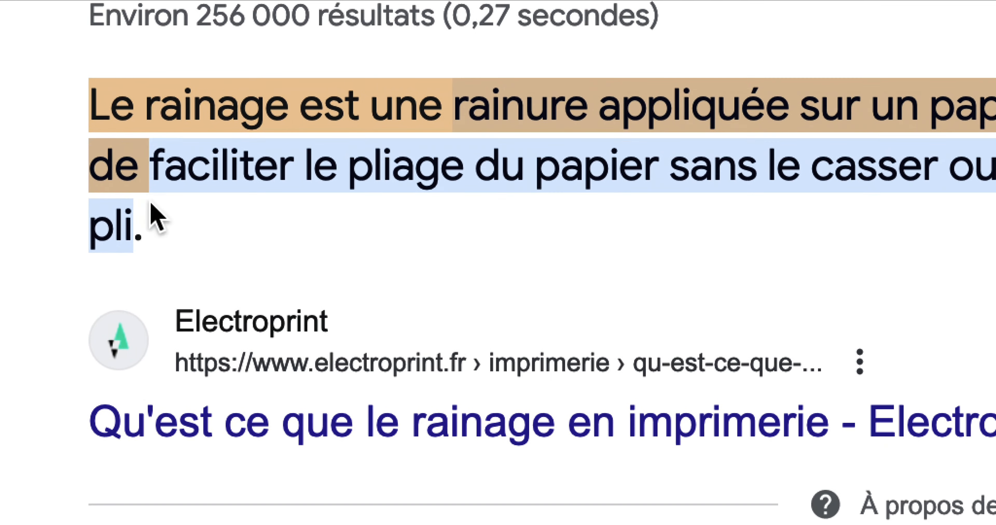
{"action": "left_click_drag", "start_coordinate": [156, 216], "coordinate": [156, 216]}
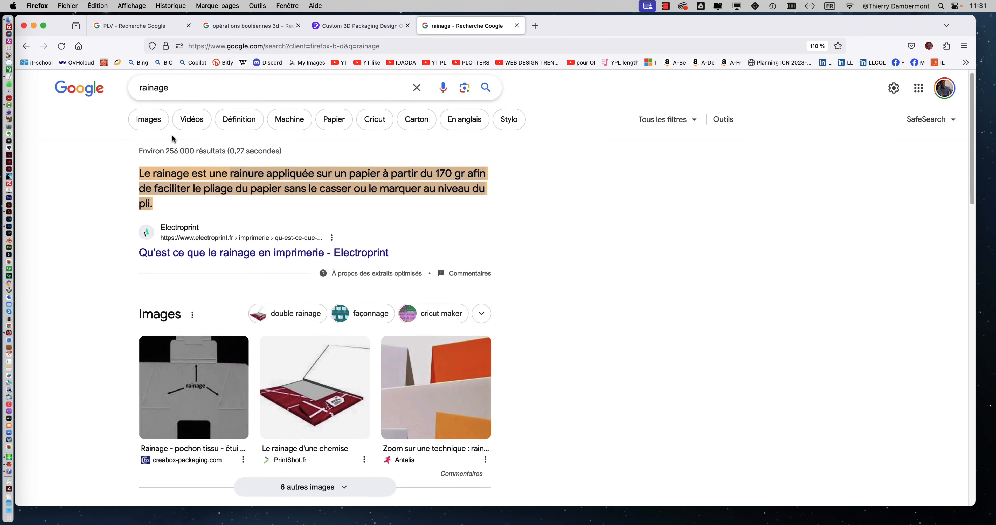
Show the image results for "rainage" and enlarge the Mardigrafe picture of creased cardboard.
{"action": "left_click", "coordinate": [149, 120]}
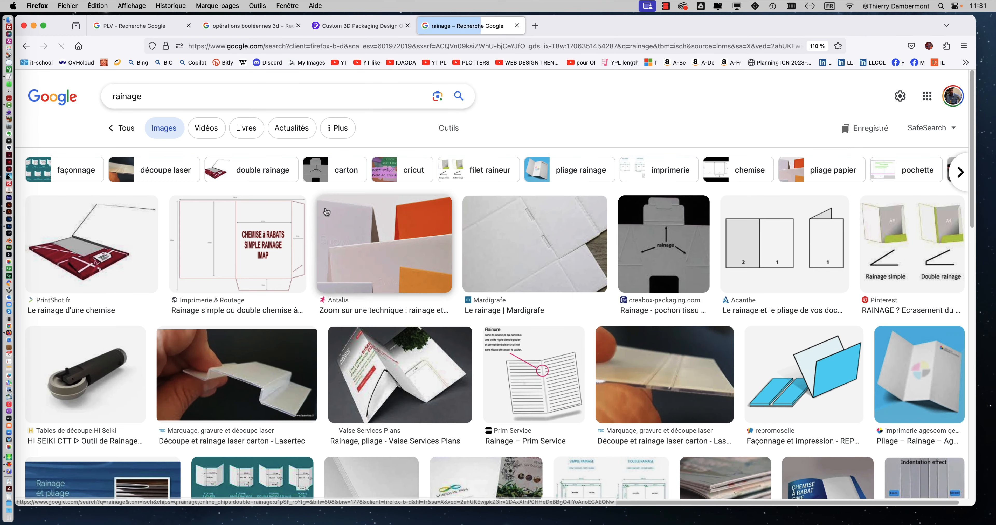
{"action": "left_click", "coordinate": [560, 257]}
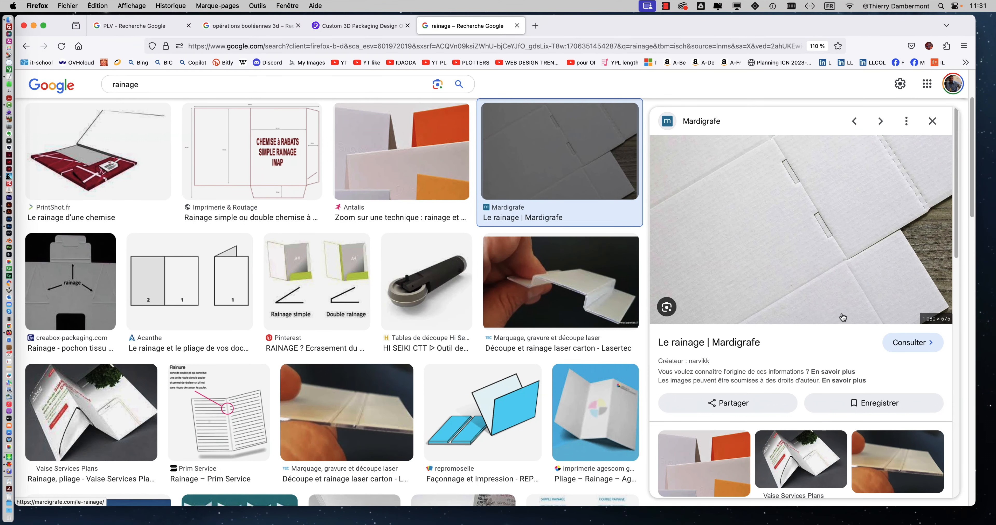
Return to the Pacdora page and open the Display Box dieline from the packaging dielines categories.
{"action": "left_click", "coordinate": [357, 25]}
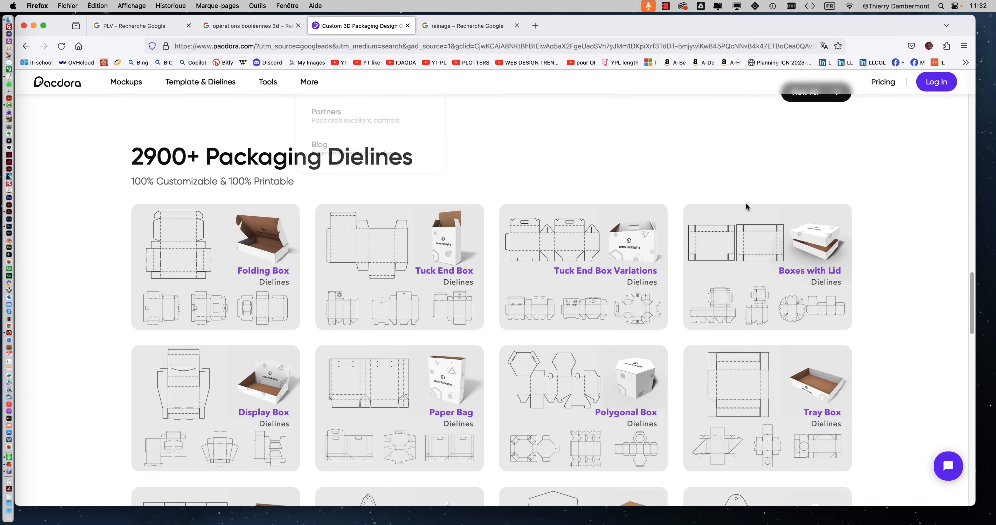
{"action": "scroll", "coordinate": [539, 213], "scroll_direction": "up", "scroll_amount": 1}
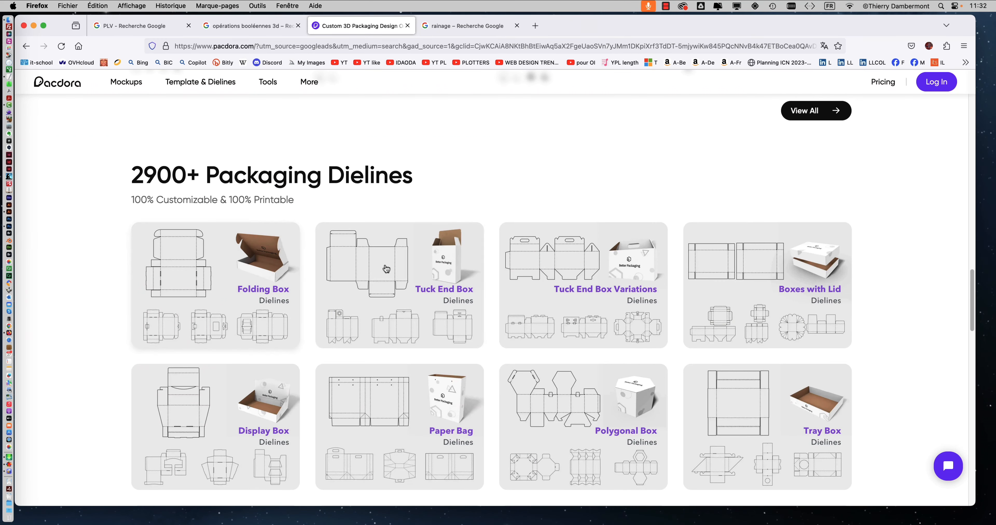
{"action": "scroll", "coordinate": [386, 265], "scroll_direction": "down", "scroll_amount": 5}
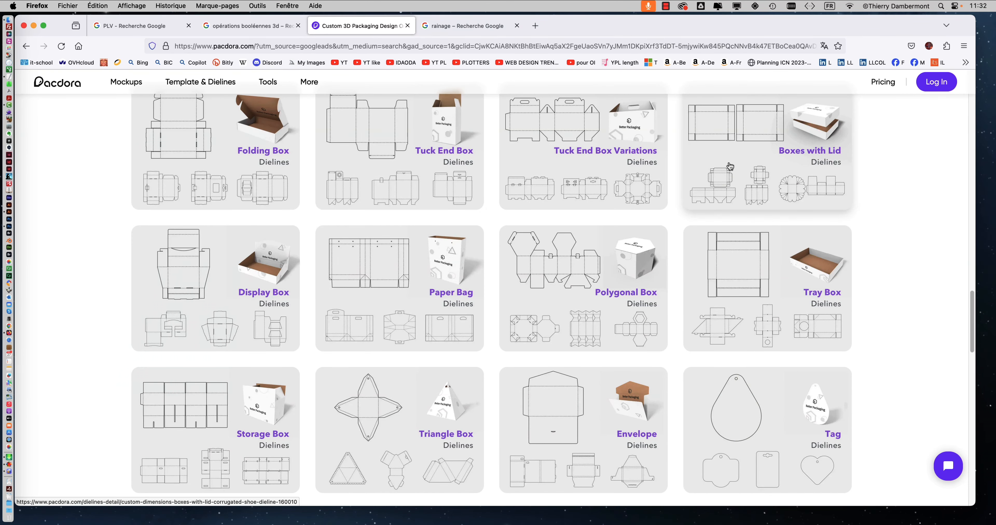
{"action": "scroll", "coordinate": [730, 166], "scroll_direction": "down", "scroll_amount": 1}
{"action": "left_click", "coordinate": [229, 243]}
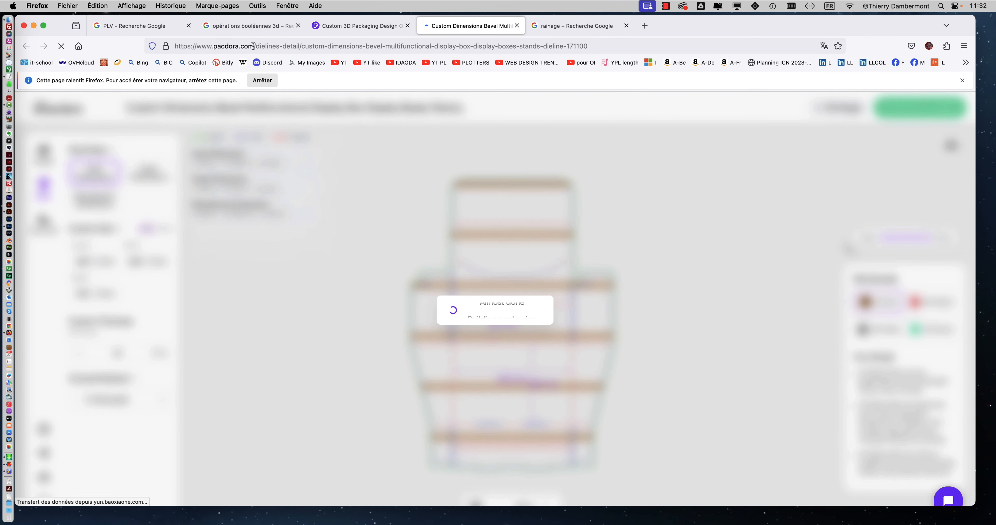
Copy the display box dieline's web address, minimize Firefox and load the address in Safari.
{"action": "left_click", "coordinate": [361, 27]}
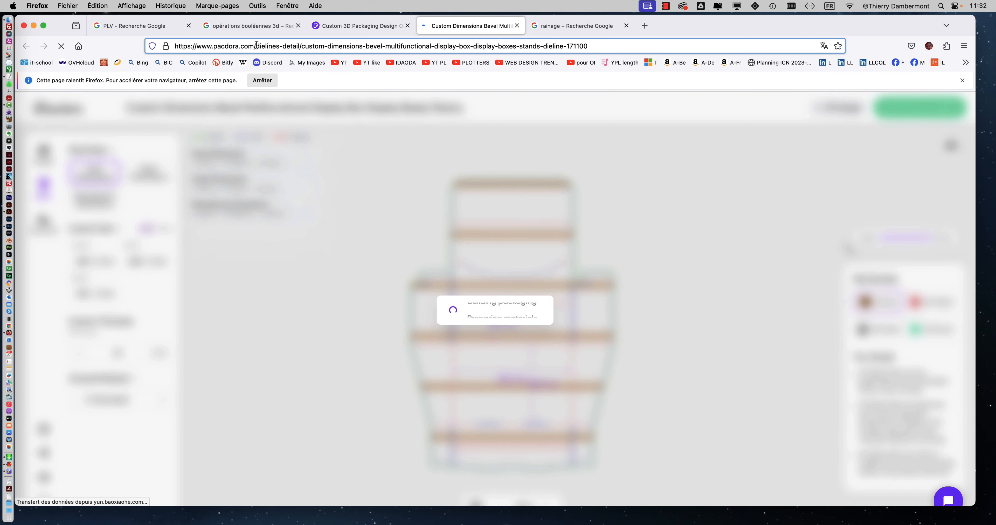
{"action": "left_click", "coordinate": [256, 46]}
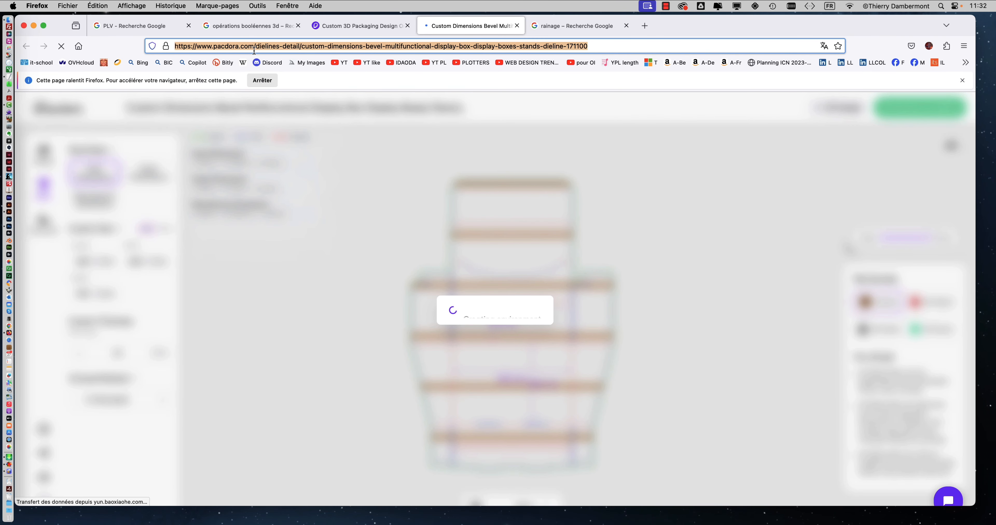
{"action": "left_click", "coordinate": [34, 26]}
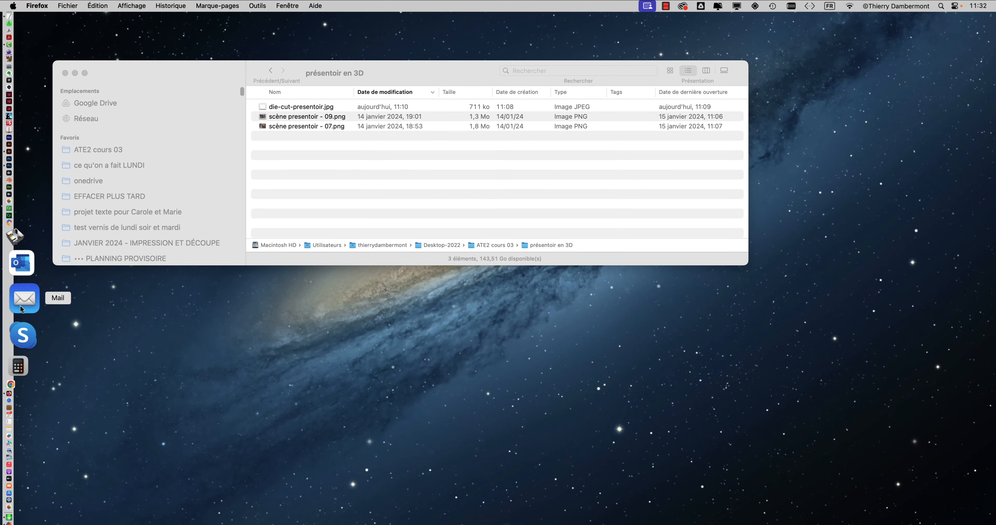
{"action": "left_click", "coordinate": [19, 345]}
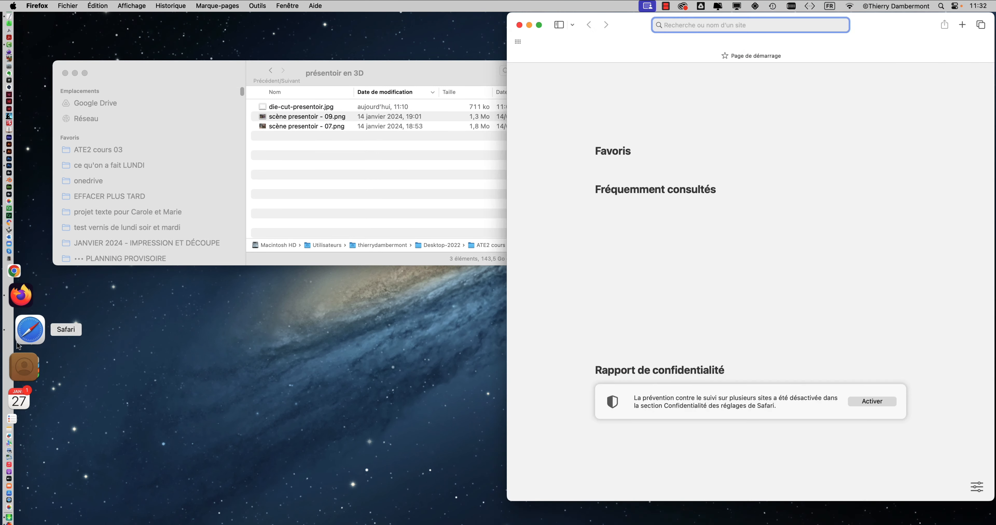
{"action": "key", "text": "super+v"}
{"action": "key", "text": "Return"}
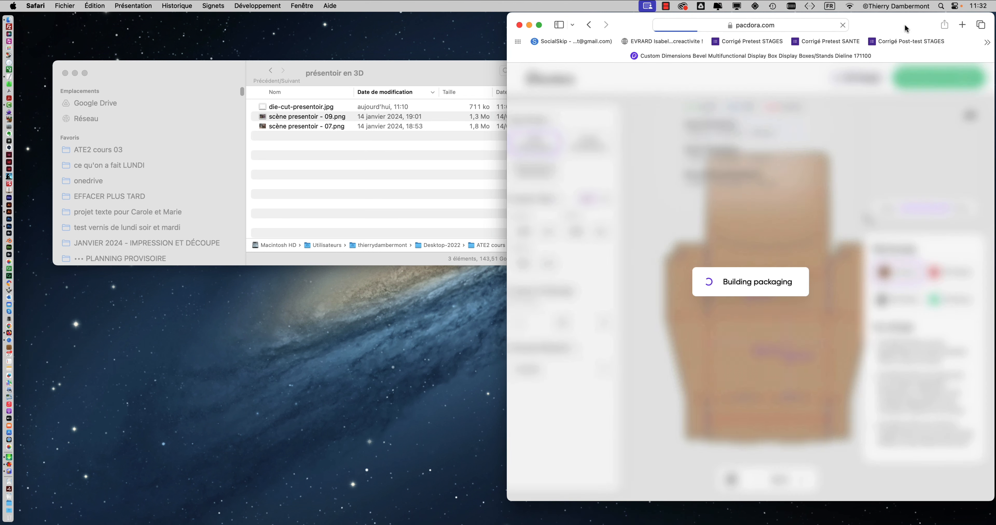
Reposition and widen the Safari window across the screen, and zoom the dieline out to 76 %.
{"action": "left_click_drag", "start_coordinate": [905, 26], "coordinate": [417, 2]}
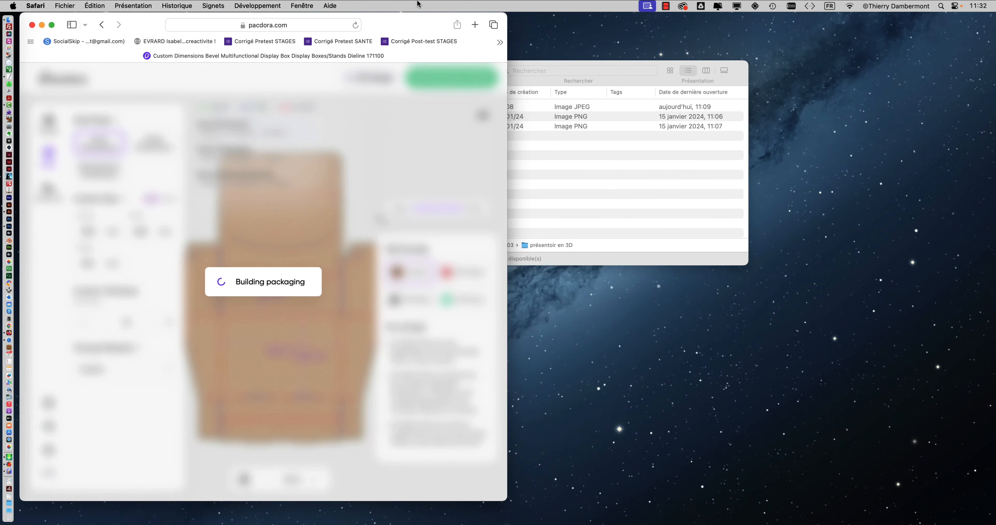
{"action": "left_click_drag", "start_coordinate": [502, 503], "coordinate": [971, 509]}
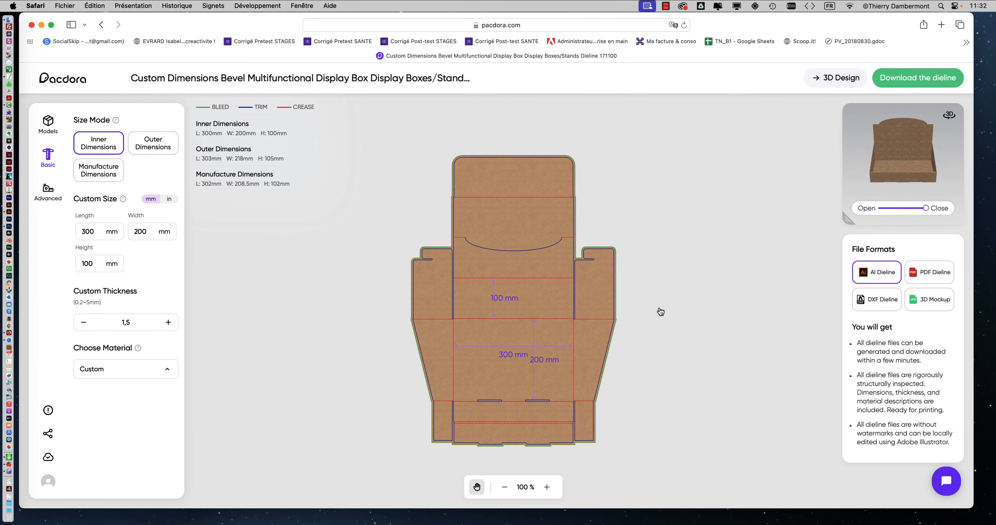
{"action": "scroll", "coordinate": [265, 299], "scroll_direction": "down", "scroll_amount": 3}
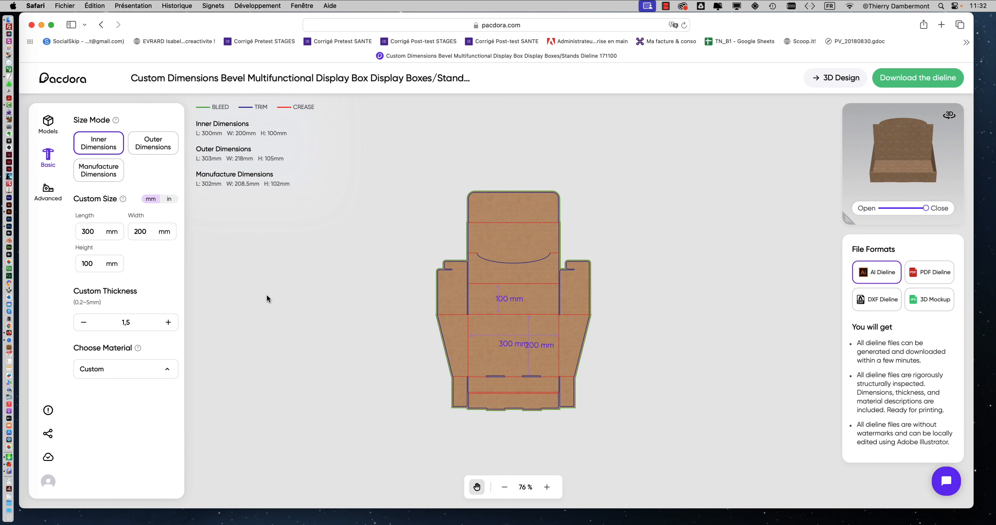
Examine the display box dieline's bleed, trim and crease lines up close and check the material choices.
{"action": "scroll", "coordinate": [504, 323], "scroll_direction": "up", "scroll_amount": 5}
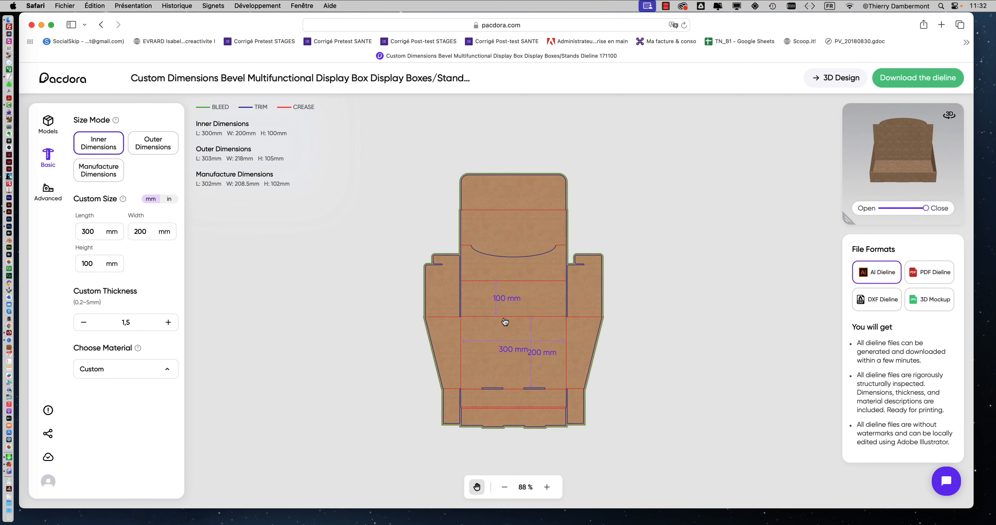
{"action": "scroll", "coordinate": [505, 323], "scroll_direction": "up", "scroll_amount": 1}
{"action": "scroll", "coordinate": [504, 323], "scroll_direction": "down", "scroll_amount": 1}
{"action": "scroll", "coordinate": [504, 322], "scroll_direction": "up", "scroll_amount": 1}
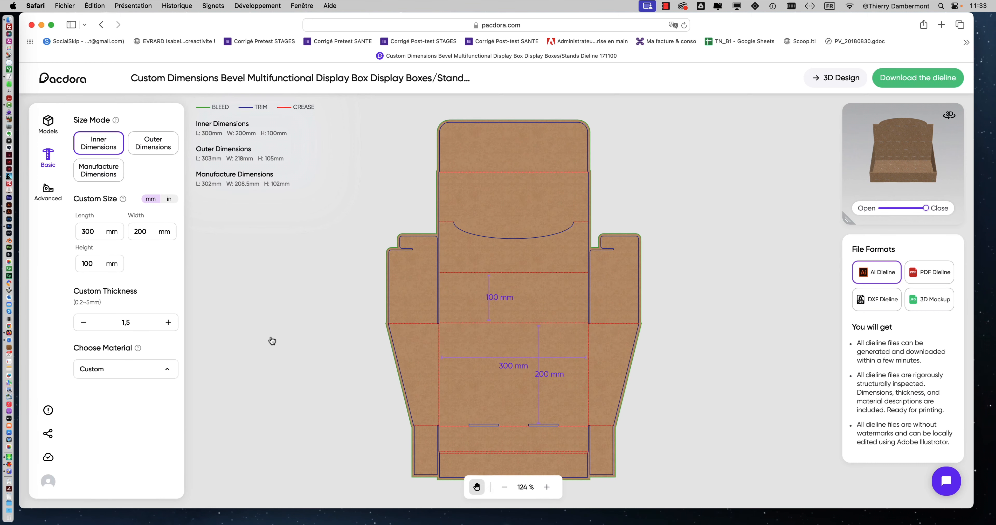
{"action": "left_click_drag", "start_coordinate": [315, 344], "coordinate": [362, 357]}
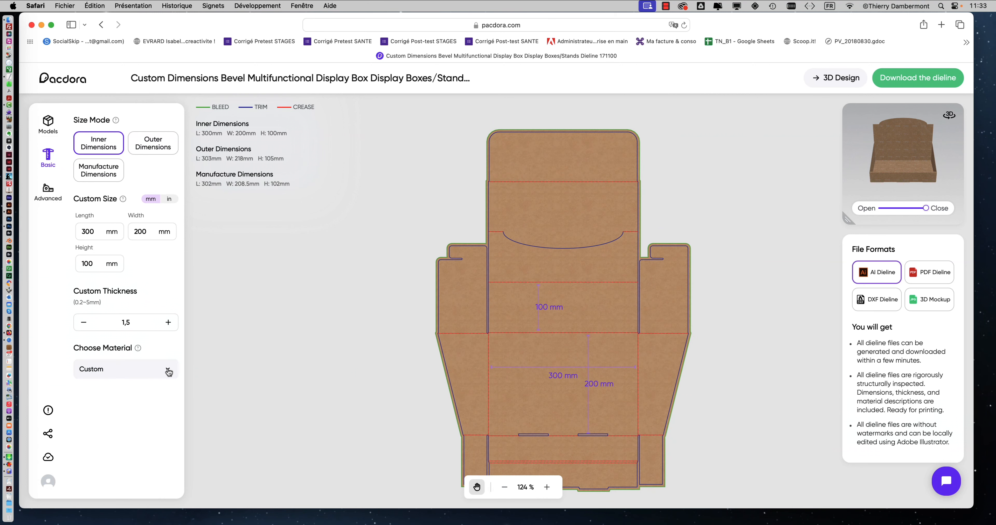
{"action": "left_click", "coordinate": [168, 371]}
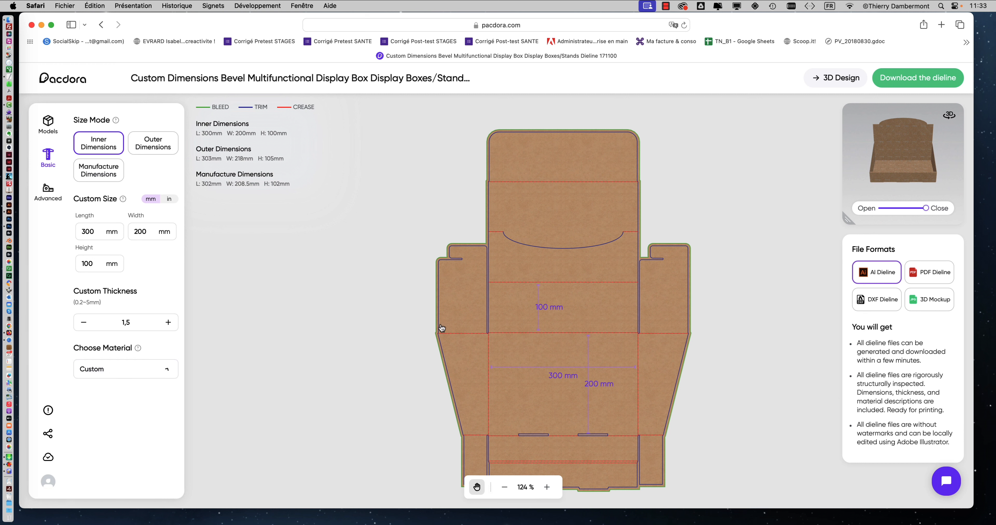
{"action": "left_click", "coordinate": [172, 374]}
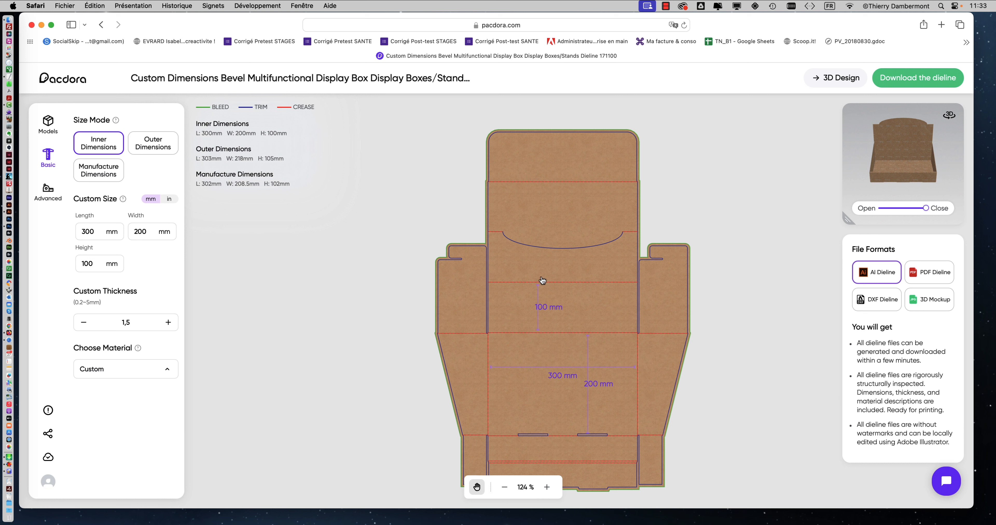
{"action": "scroll", "coordinate": [567, 272], "scroll_direction": "up", "scroll_amount": 2}
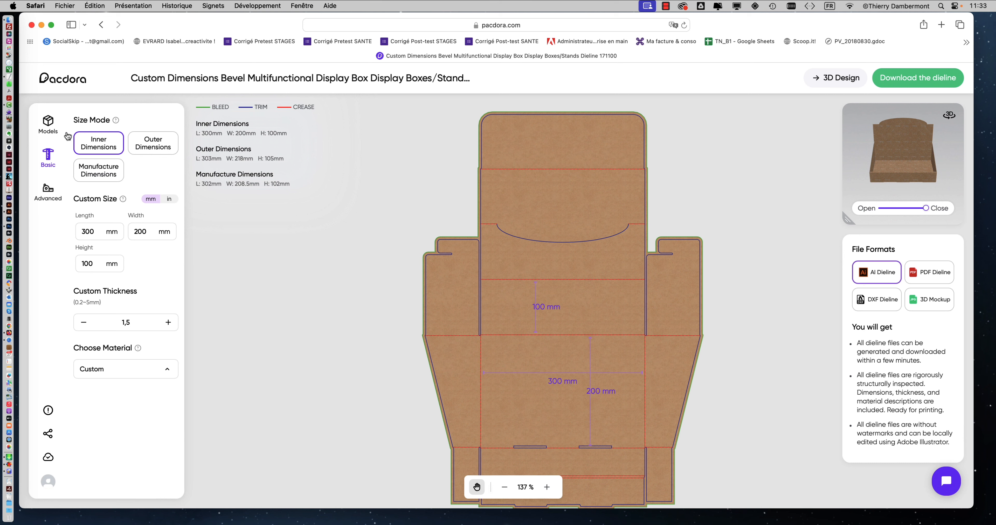
Open the display box in the 3D design editor and view it from the front.
{"action": "left_click", "coordinate": [833, 81]}
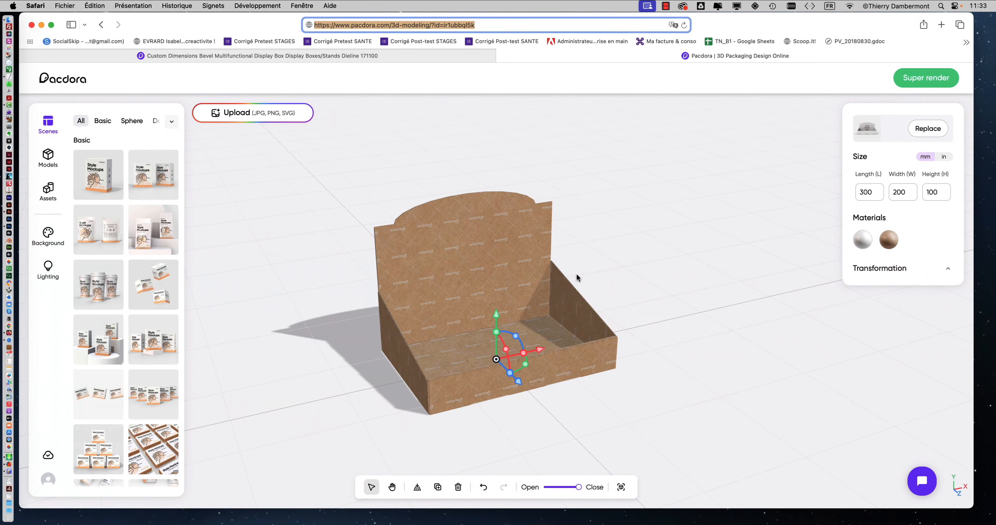
{"action": "scroll", "coordinate": [528, 314], "scroll_direction": "up", "scroll_amount": 5}
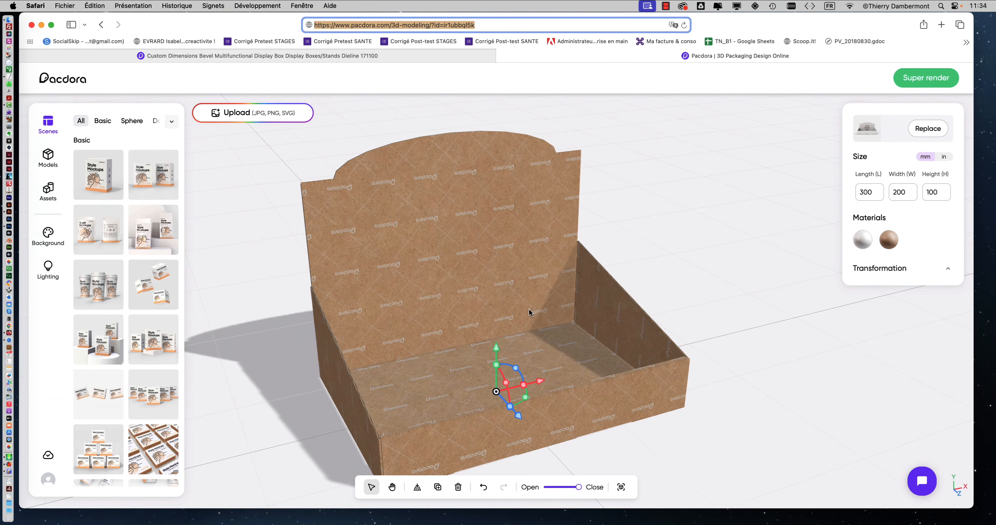
{"action": "scroll", "coordinate": [529, 312], "scroll_direction": "down", "scroll_amount": 2}
{"action": "left_click_drag", "start_coordinate": [484, 287], "coordinate": [416, 284]}
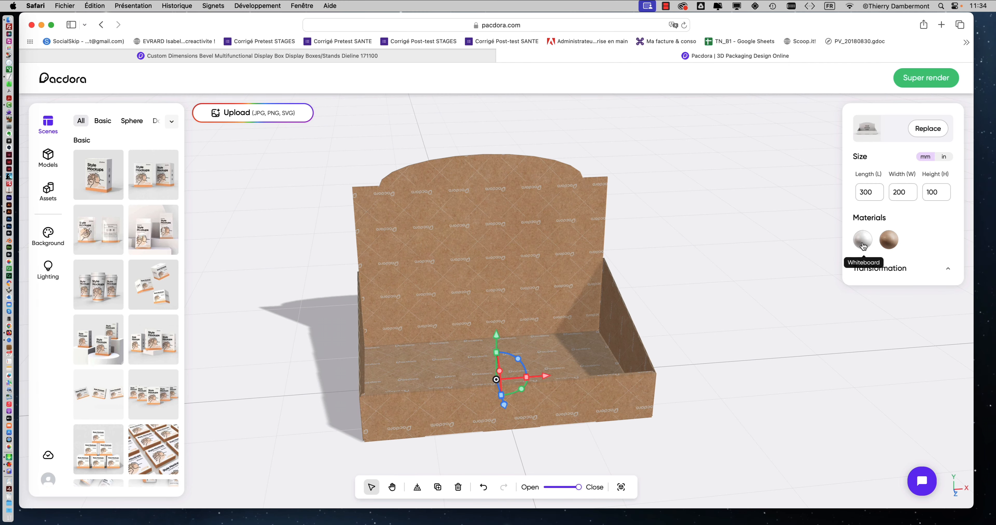
Try the Whiteboard material on the box and switch it back to the brown cardboard material.
{"action": "left_click", "coordinate": [863, 242]}
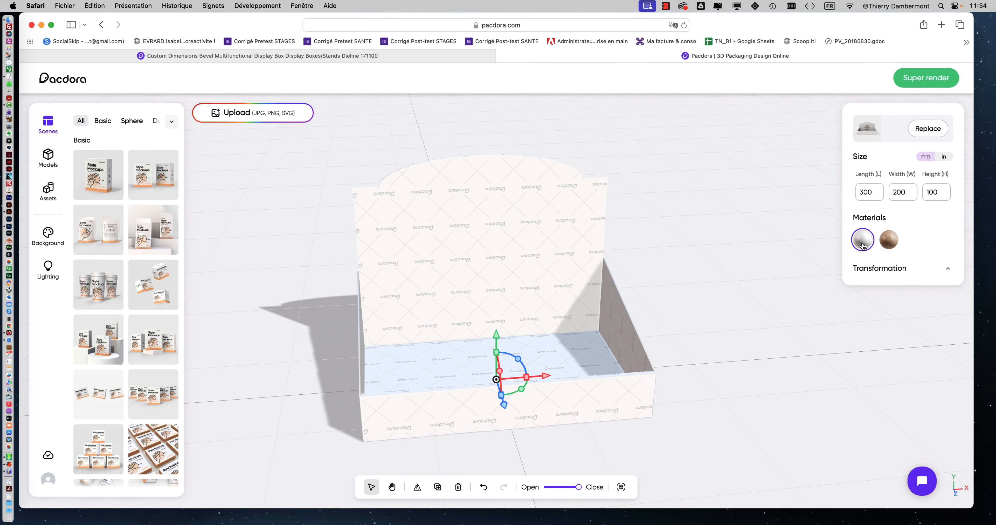
{"action": "left_click_drag", "start_coordinate": [625, 288], "coordinate": [765, 359]}
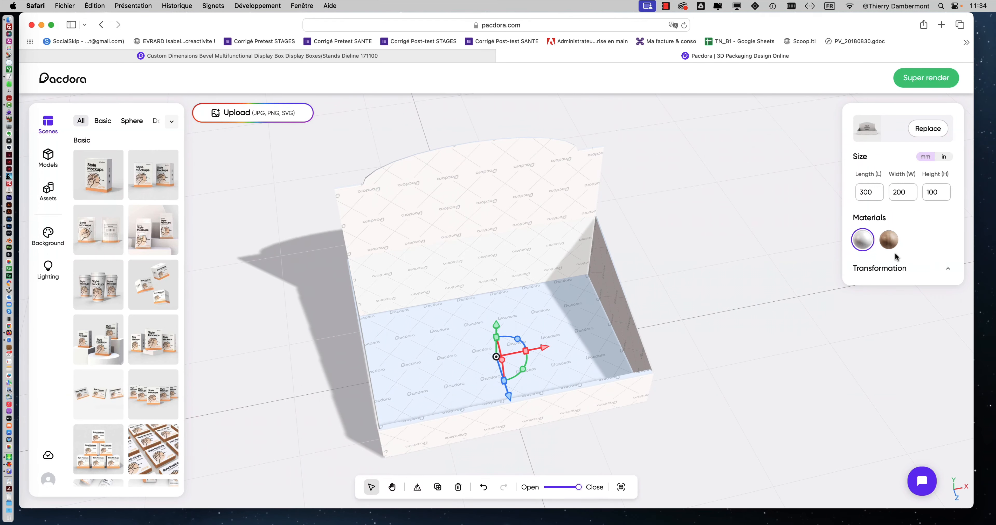
{"action": "left_click", "coordinate": [890, 245]}
{"action": "left_click_drag", "start_coordinate": [660, 318], "coordinate": [560, 296]}
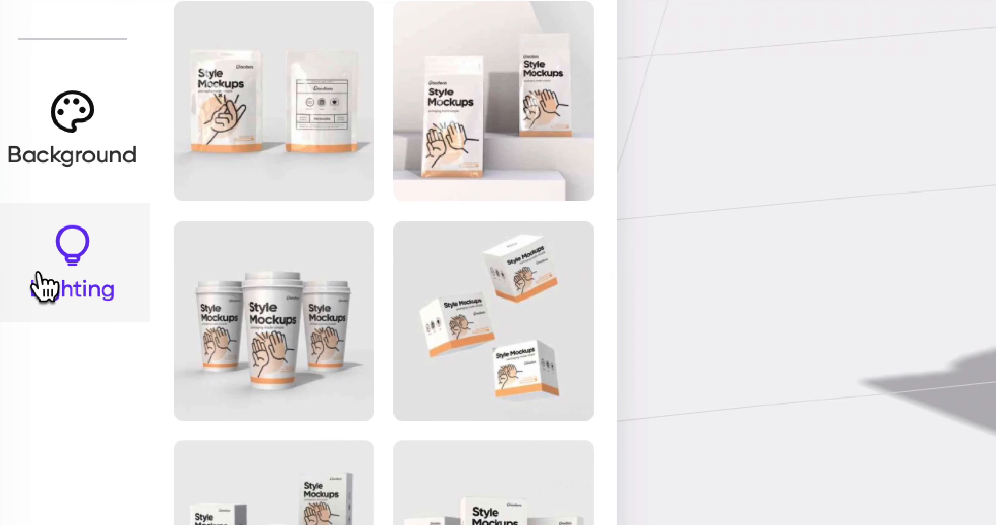
Open the lighting presets and try Evening sun, Snow world, Silky moonlight and Skyfire sunset on the box.
{"action": "left_click", "coordinate": [39, 274]}
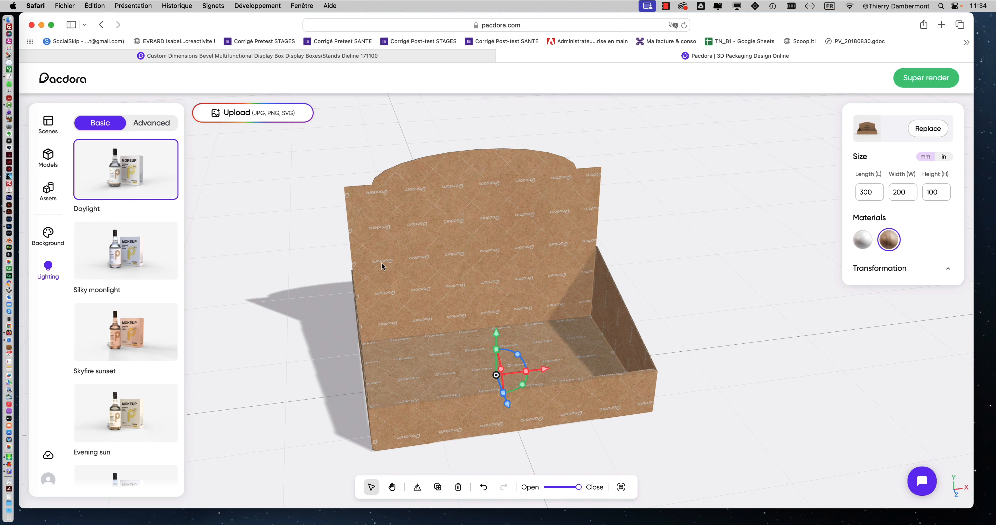
{"action": "scroll", "coordinate": [116, 313], "scroll_direction": "down", "scroll_amount": 3}
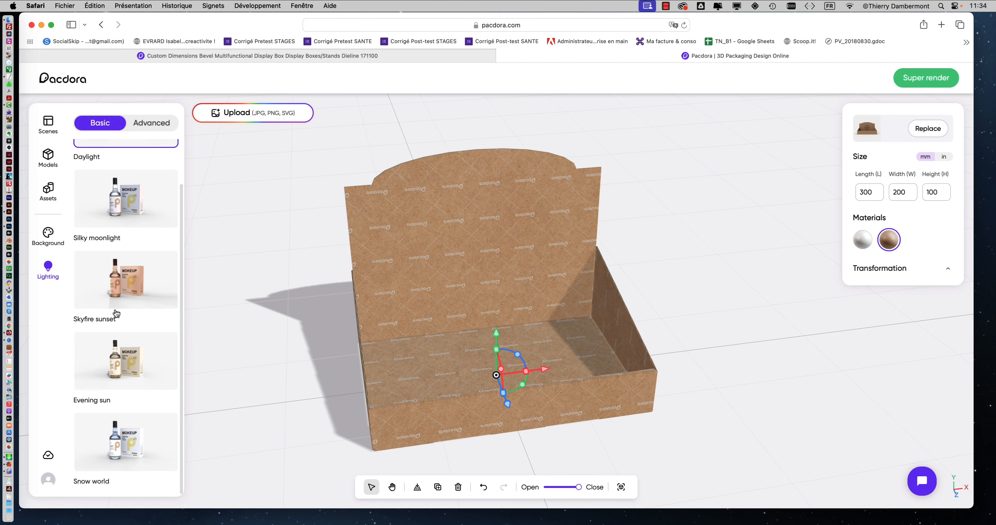
{"action": "left_click", "coordinate": [115, 365]}
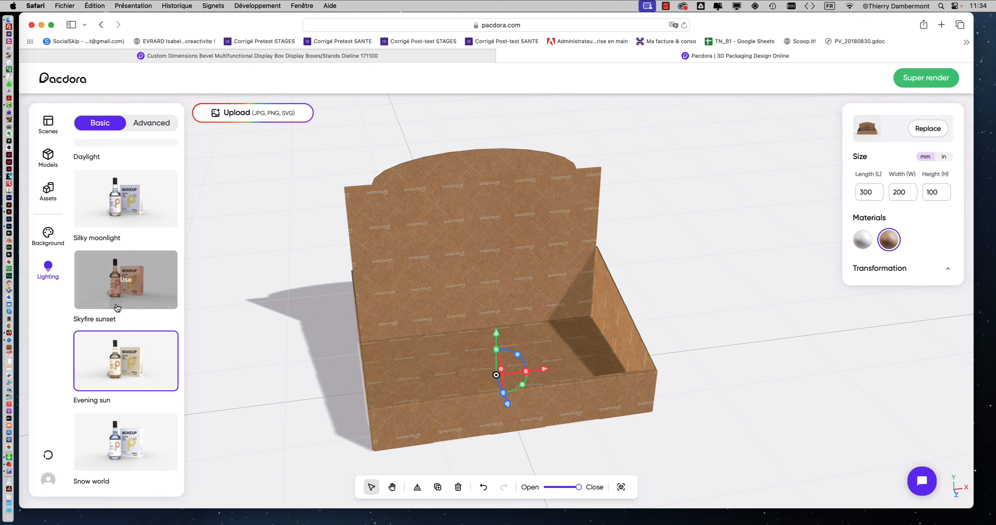
{"action": "left_click", "coordinate": [113, 434]}
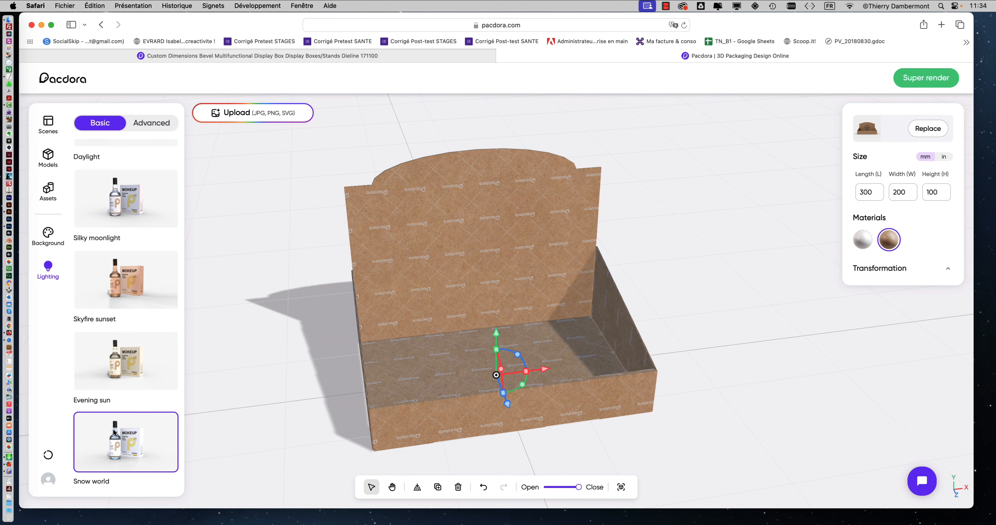
{"action": "left_click", "coordinate": [131, 225]}
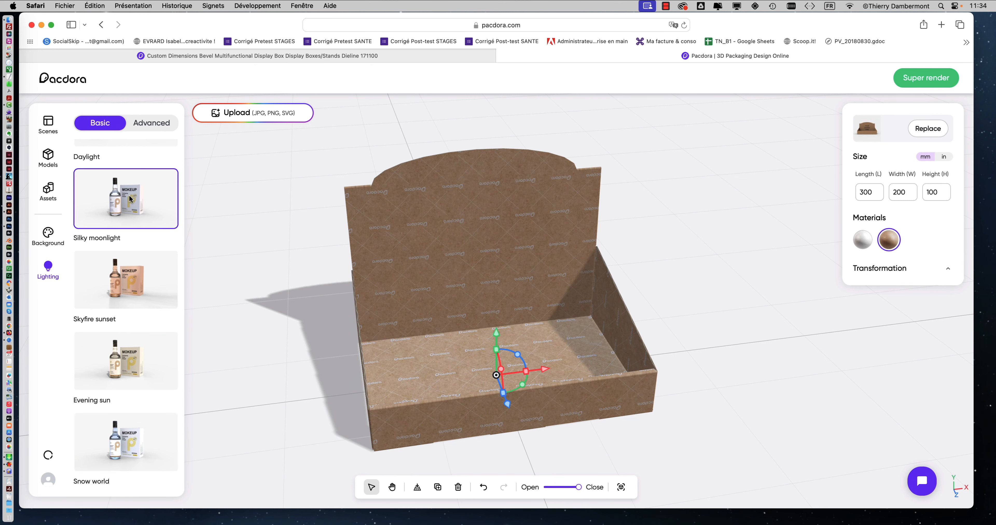
{"action": "left_click", "coordinate": [123, 274]}
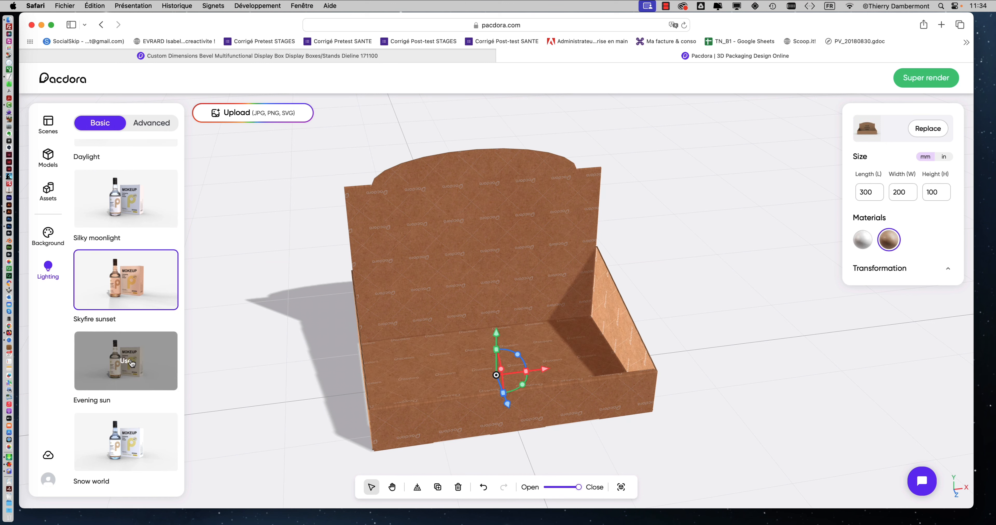
Cycle through the basic lighting presets again and set the lighting to Daylight.
{"action": "scroll", "coordinate": [132, 363], "scroll_direction": "up", "scroll_amount": 2}
{"action": "left_click", "coordinate": [131, 263]}
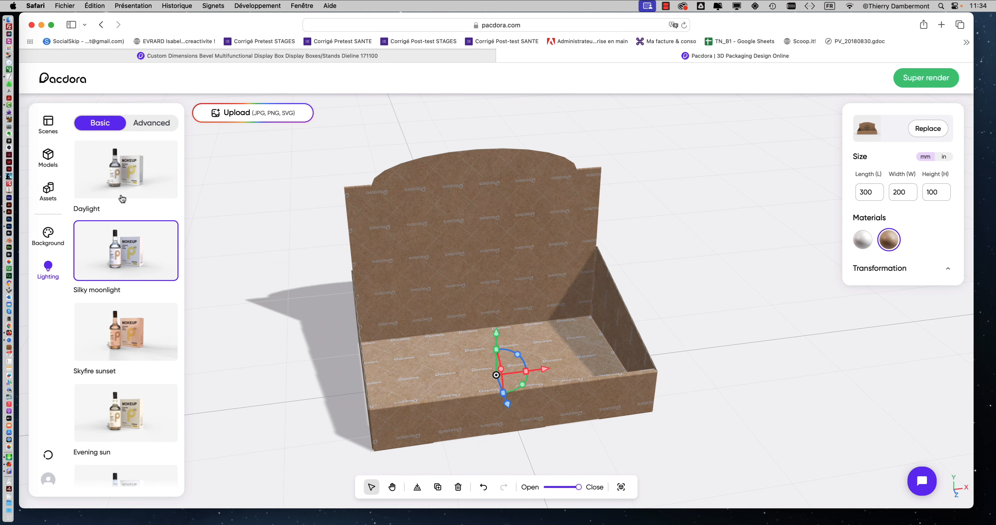
{"action": "left_click", "coordinate": [122, 197]}
{"action": "left_click", "coordinate": [123, 266]}
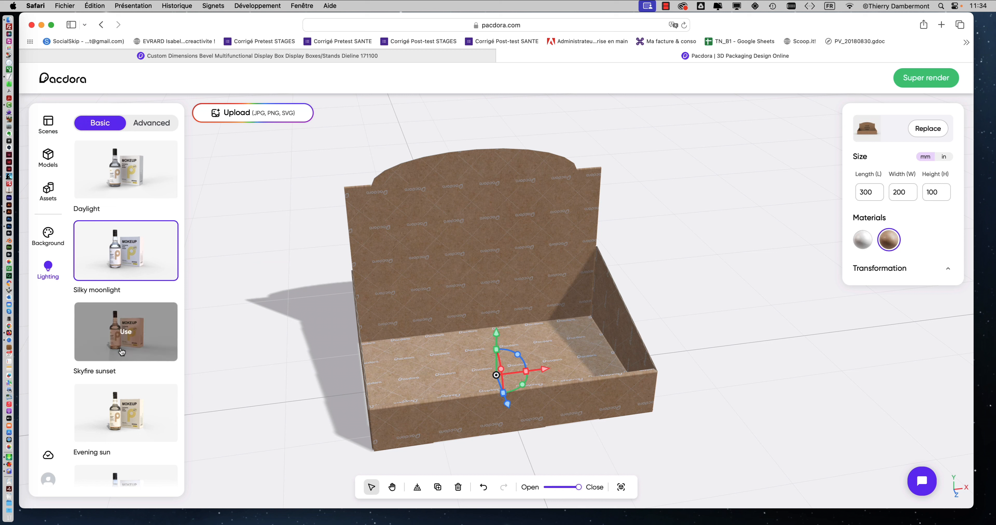
{"action": "left_click", "coordinate": [122, 351]}
{"action": "scroll", "coordinate": [130, 365], "scroll_direction": "down", "scroll_amount": 2}
{"action": "left_click", "coordinate": [130, 364]}
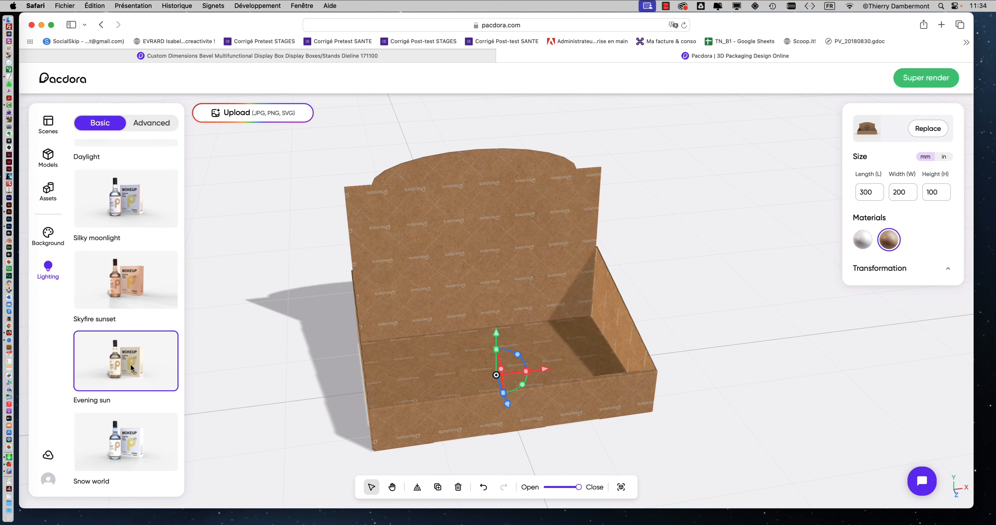
{"action": "left_click", "coordinate": [125, 420]}
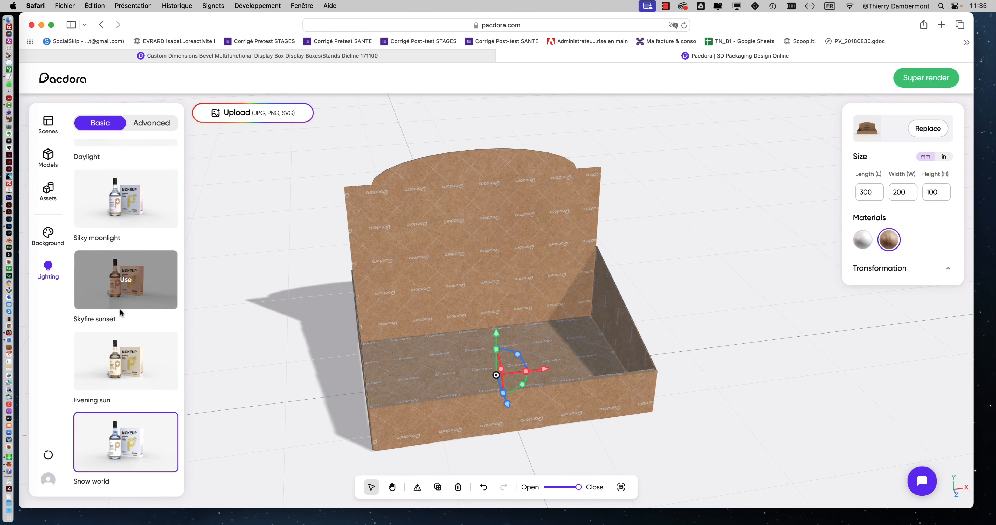
{"action": "left_click", "coordinate": [125, 362]}
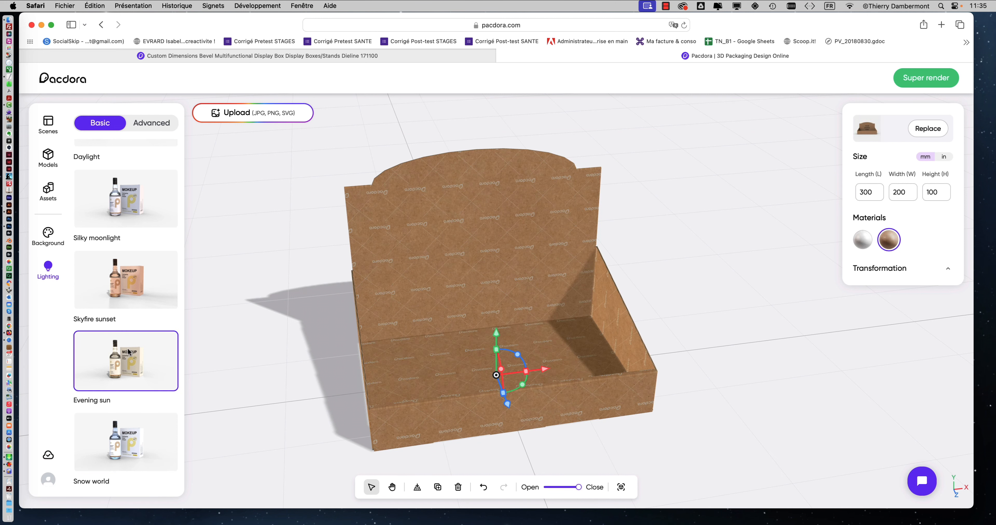
{"action": "left_click", "coordinate": [125, 280]}
{"action": "left_click", "coordinate": [125, 199]}
{"action": "scroll", "coordinate": [126, 296], "scroll_direction": "up", "scroll_amount": 2}
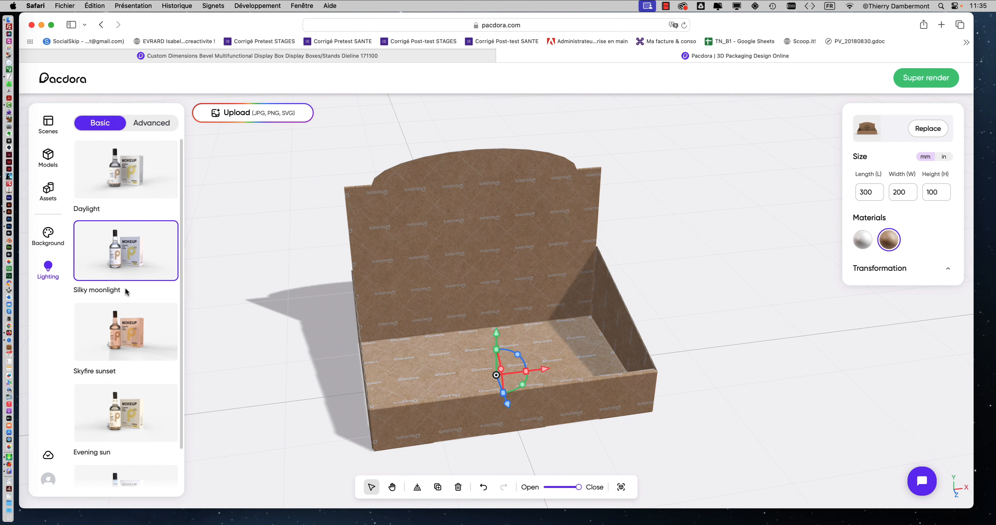
{"action": "left_click", "coordinate": [126, 174]}
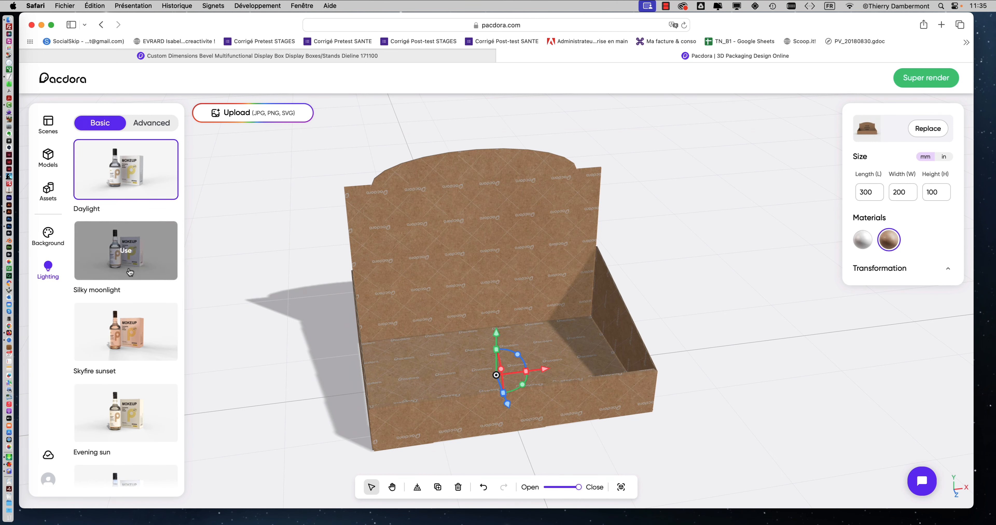
Move the box upward off the ground plane in the 3D scene.
{"action": "left_click_drag", "start_coordinate": [193, 243], "coordinate": [454, 242]}
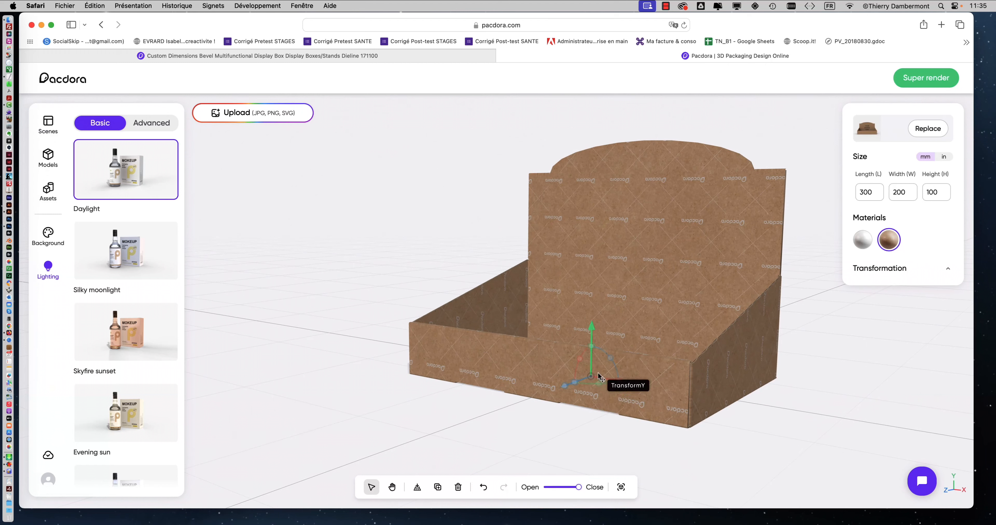
{"action": "left_click_drag", "start_coordinate": [591, 378], "coordinate": [587, 264]}
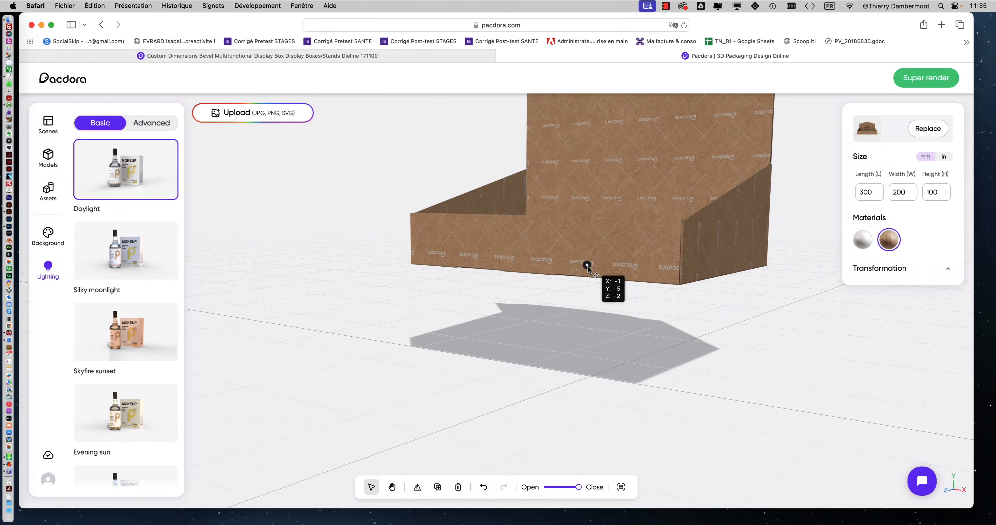
{"action": "left_click_drag", "start_coordinate": [597, 302], "coordinate": [585, 336]}
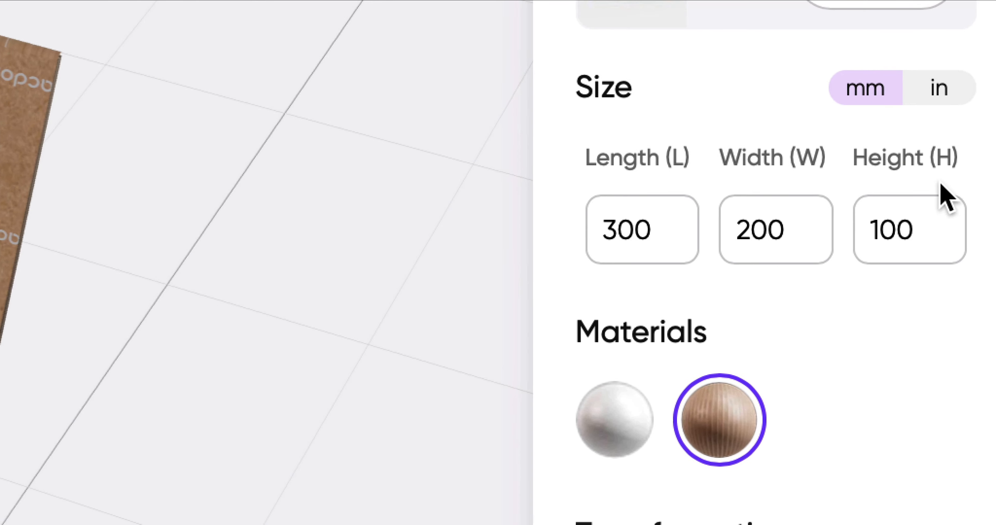
Make the box taller, setting its size to length 296, width 183 and height 298 mm.
{"action": "left_click_drag", "start_coordinate": [938, 192], "coordinate": [866, 192]}
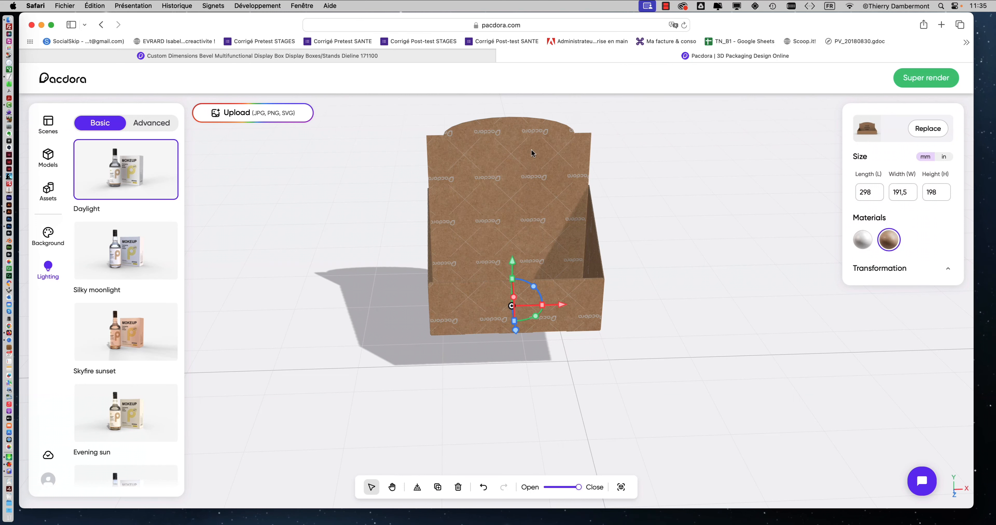
{"action": "left_click_drag", "start_coordinate": [509, 160], "coordinate": [478, 156]}
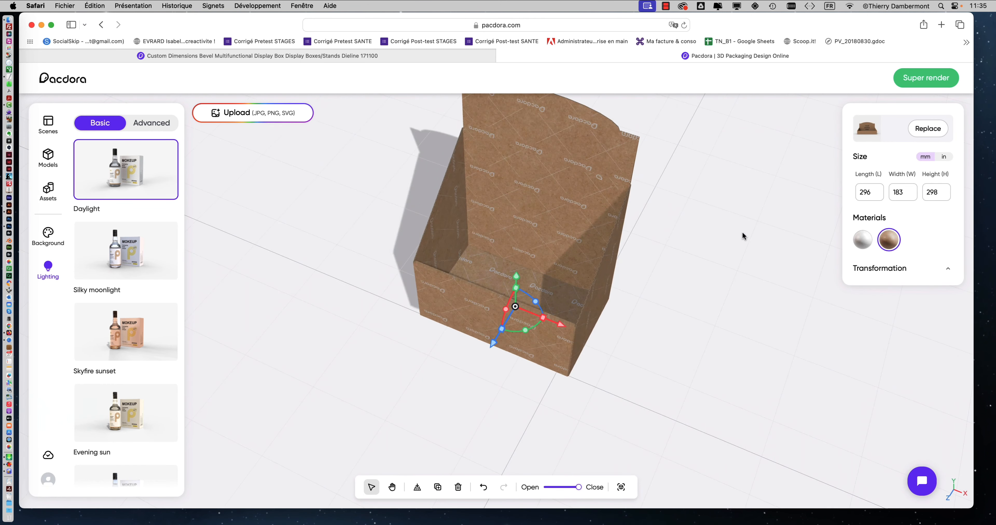
{"action": "left_click_drag", "start_coordinate": [733, 225], "coordinate": [645, 260]}
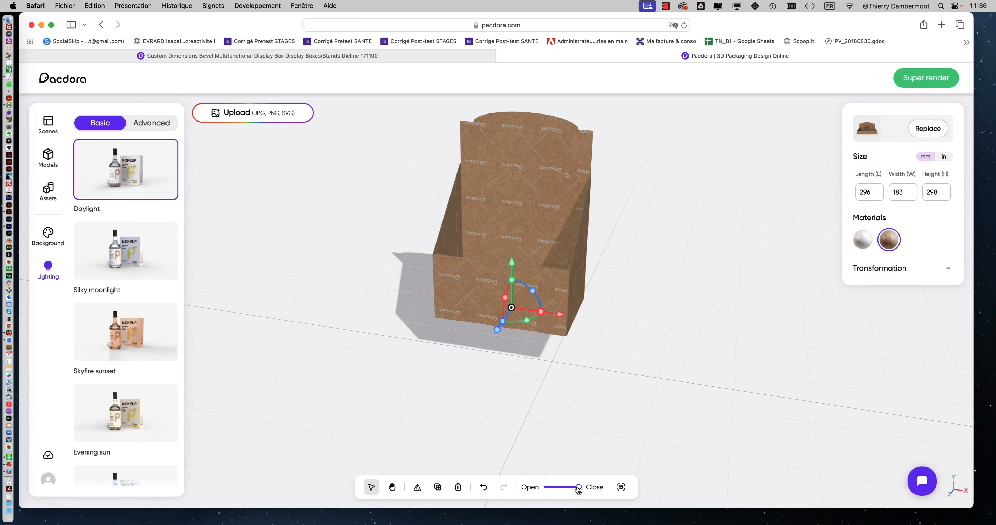
Unfold the box completely flat and compare it with the original dieline page.
{"action": "left_click_drag", "start_coordinate": [578, 488], "coordinate": [541, 490]}
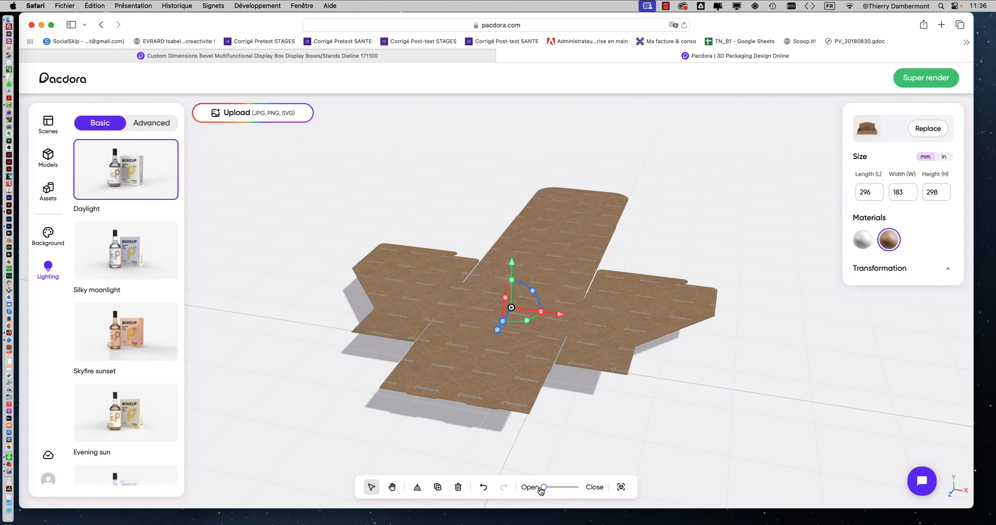
{"action": "left_click_drag", "start_coordinate": [693, 379], "coordinate": [612, 423]}
{"action": "left_click_drag", "start_coordinate": [549, 488], "coordinate": [527, 491]}
{"action": "left_click_drag", "start_coordinate": [517, 419], "coordinate": [629, 415]}
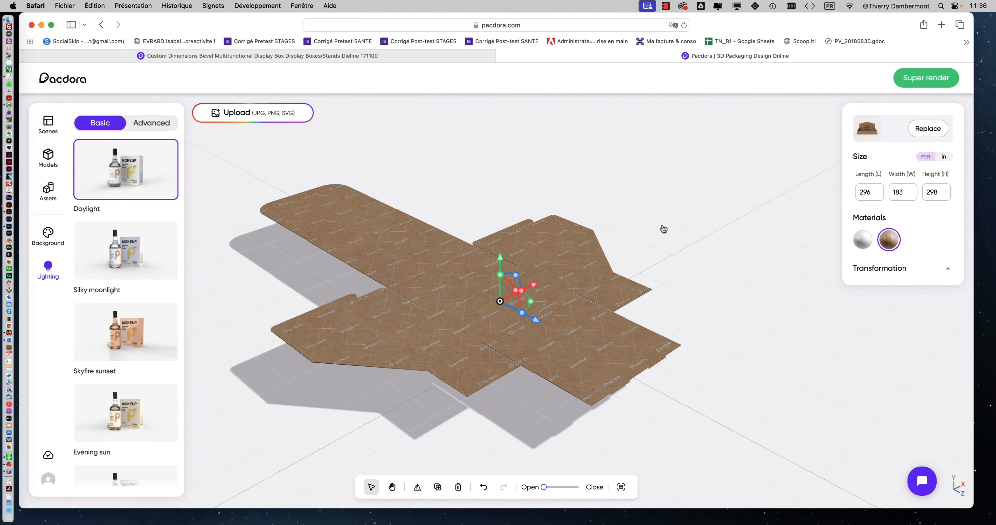
{"action": "left_click", "coordinate": [349, 56]}
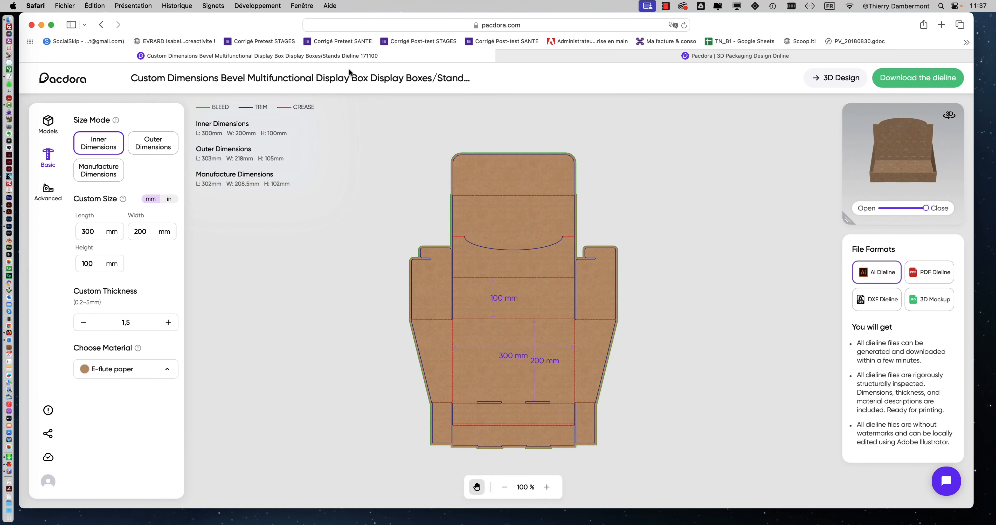
{"action": "left_click", "coordinate": [619, 53]}
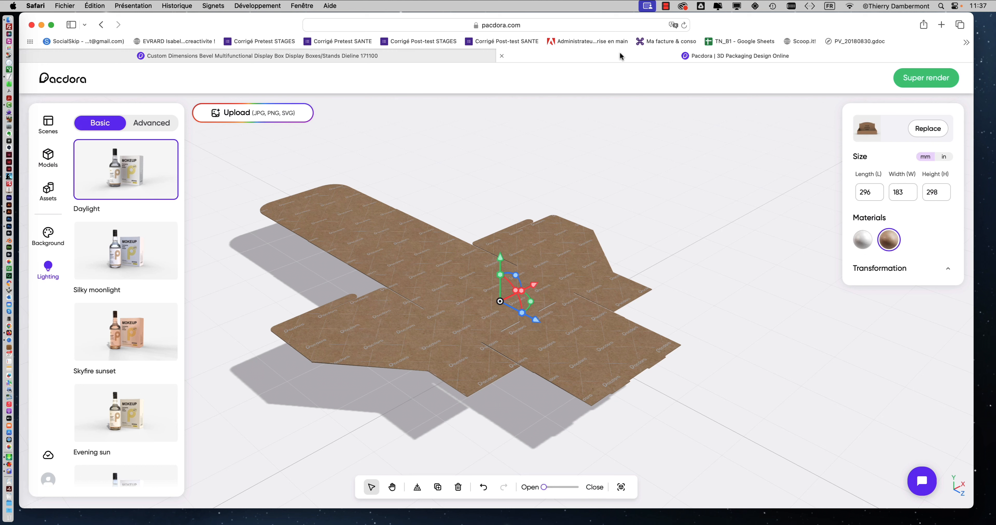
Examine the bleed, trim and crease lines around the side flaps on the original dieline page.
{"action": "left_click", "coordinate": [354, 59]}
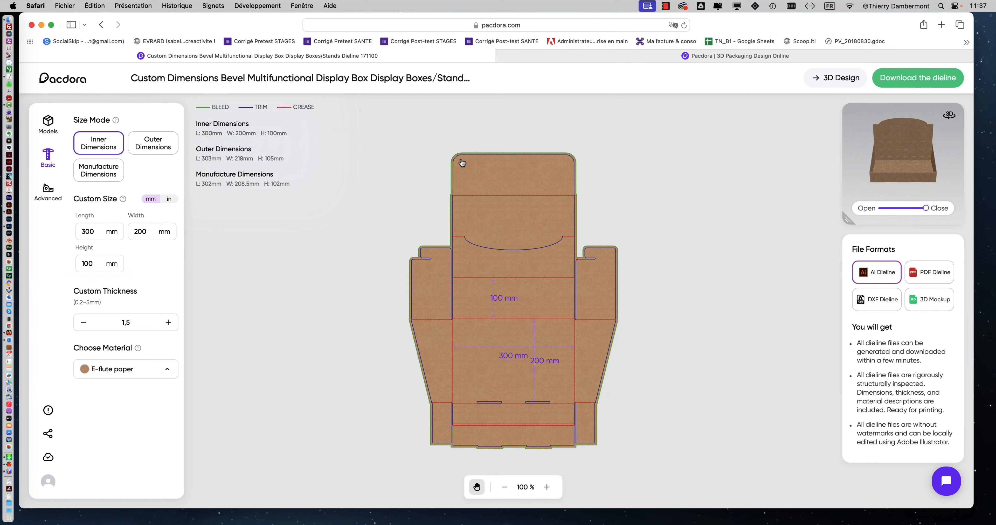
{"action": "scroll", "coordinate": [461, 162], "scroll_direction": "up", "scroll_amount": 5}
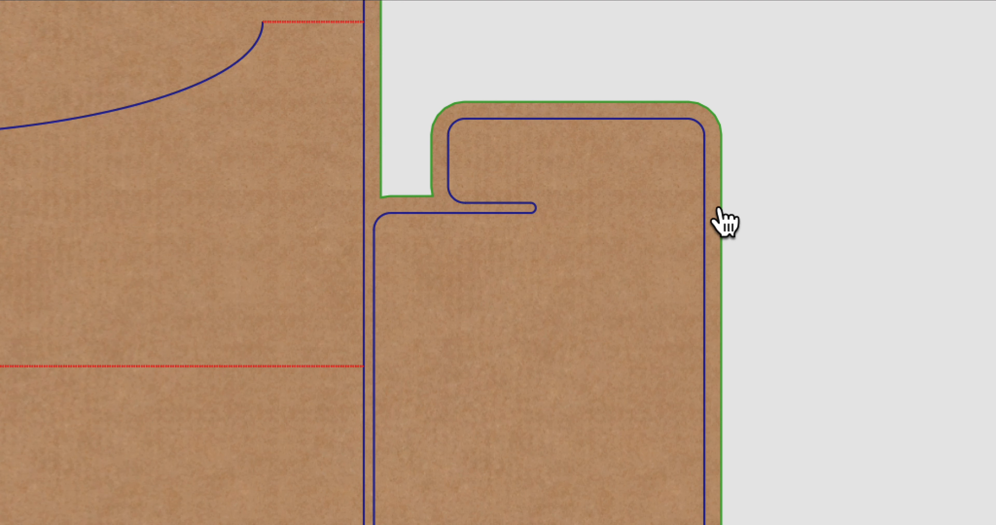
{"action": "scroll", "coordinate": [720, 223], "scroll_direction": "up", "scroll_amount": 1}
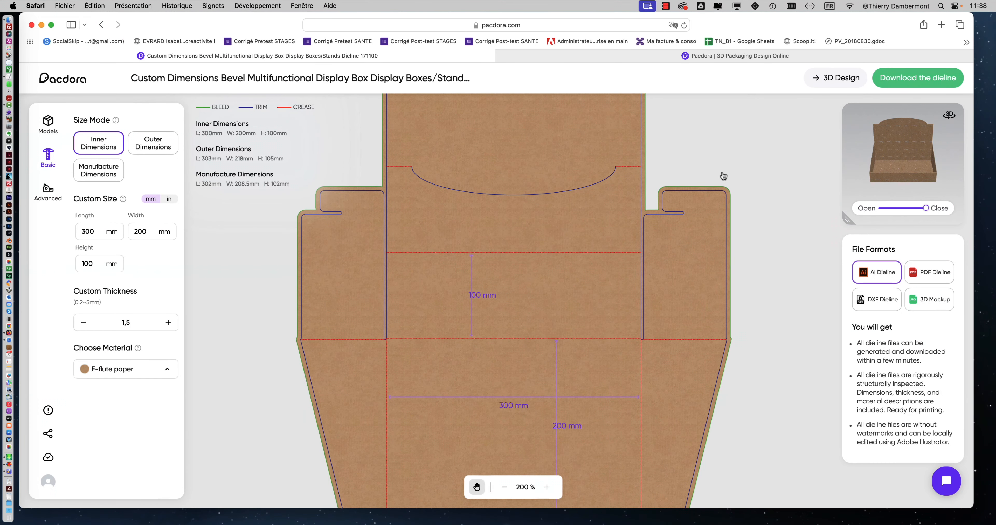
{"action": "scroll", "coordinate": [723, 176], "scroll_direction": "down", "scroll_amount": 8}
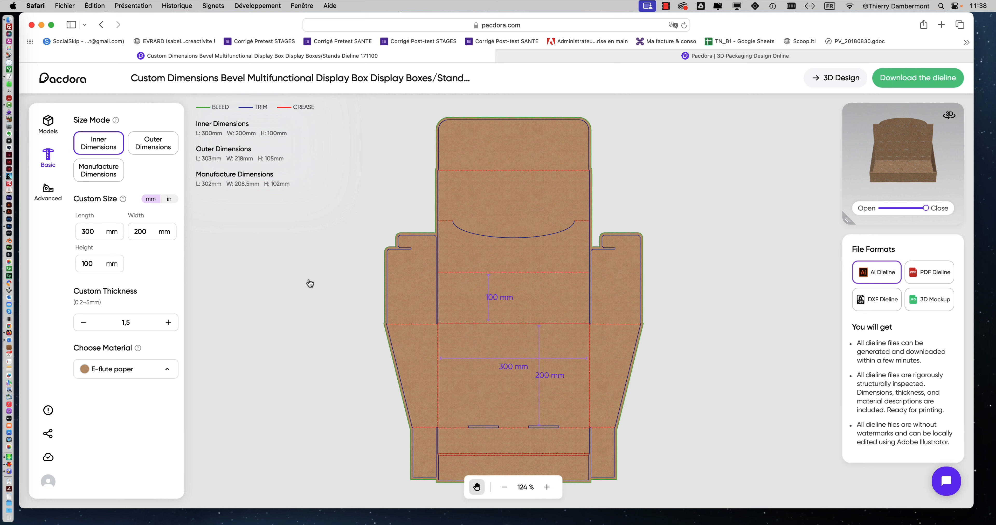
Try the White card board and Dark Kraft paper materials on the dieline.
{"action": "left_click", "coordinate": [136, 370]}
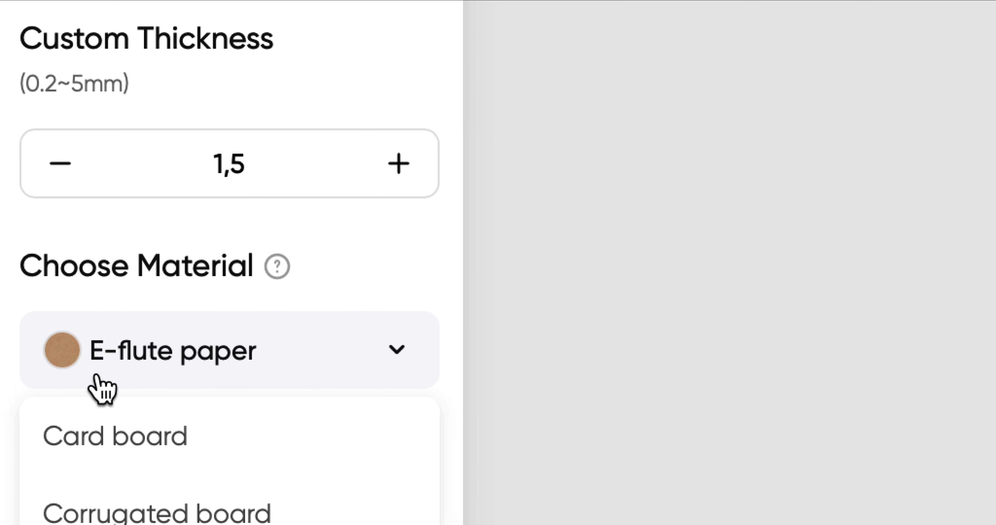
{"action": "mouse_move", "coordinate": [88, 387]}
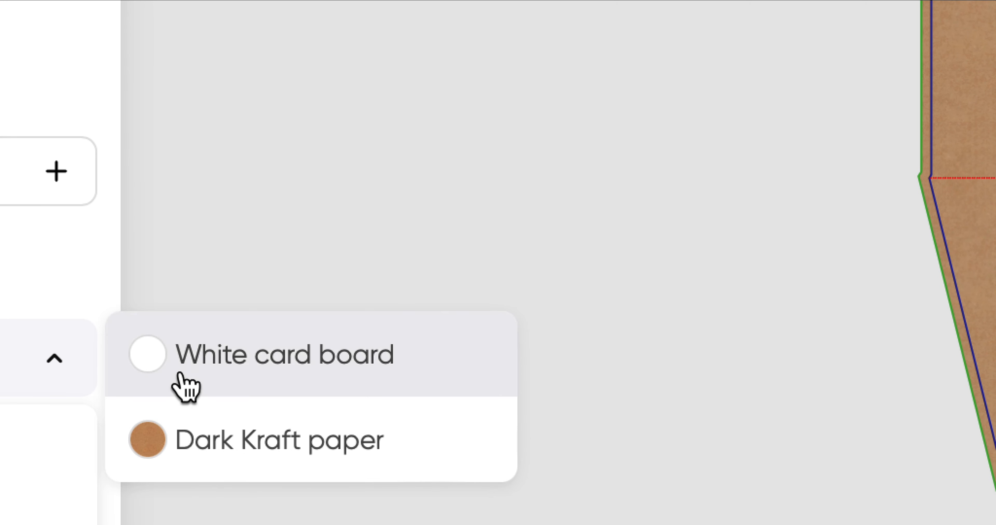
{"action": "left_click", "coordinate": [180, 376]}
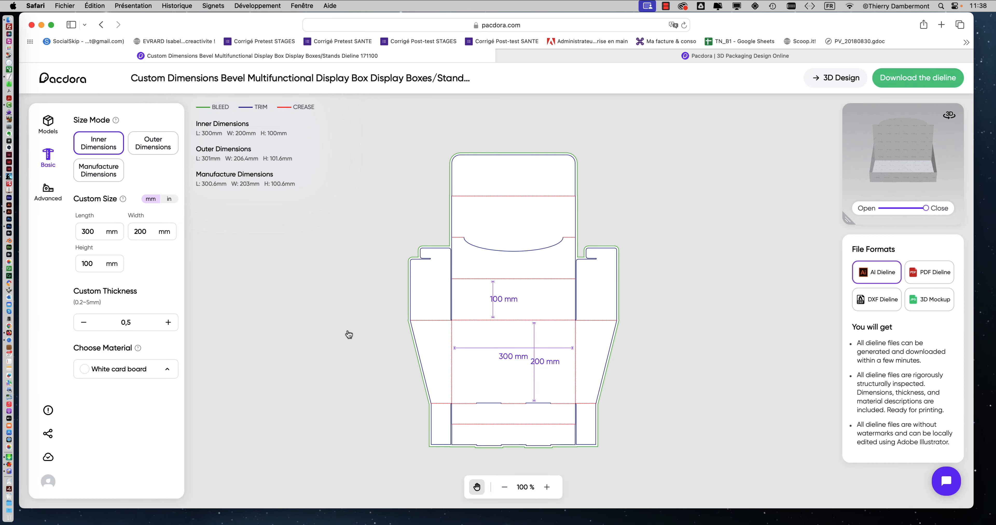
{"action": "left_click", "coordinate": [167, 369]}
{"action": "left_click", "coordinate": [211, 394]}
Switch the dieline material to the corrugated board option F-flute paper and inspect the lines up close.
{"action": "left_click", "coordinate": [149, 374]}
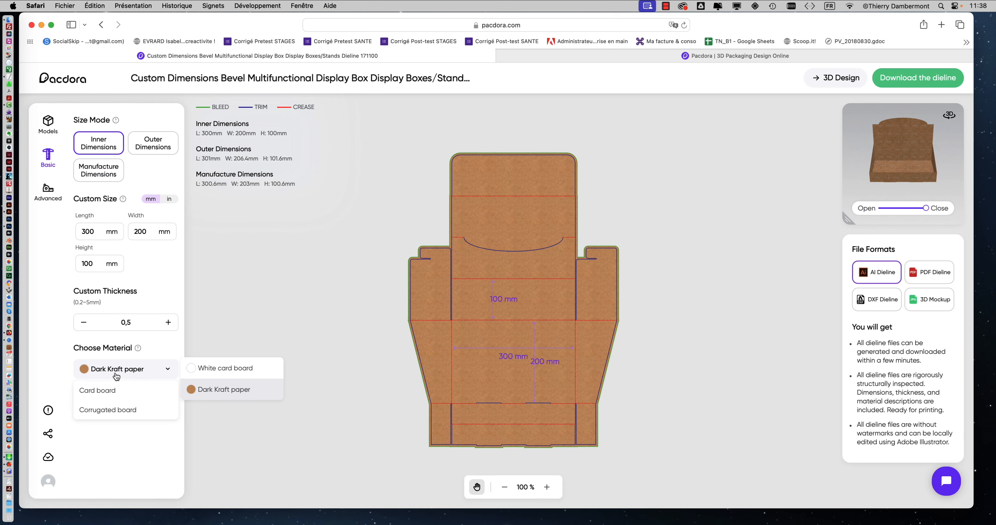
{"action": "mouse_move", "coordinate": [100, 410]}
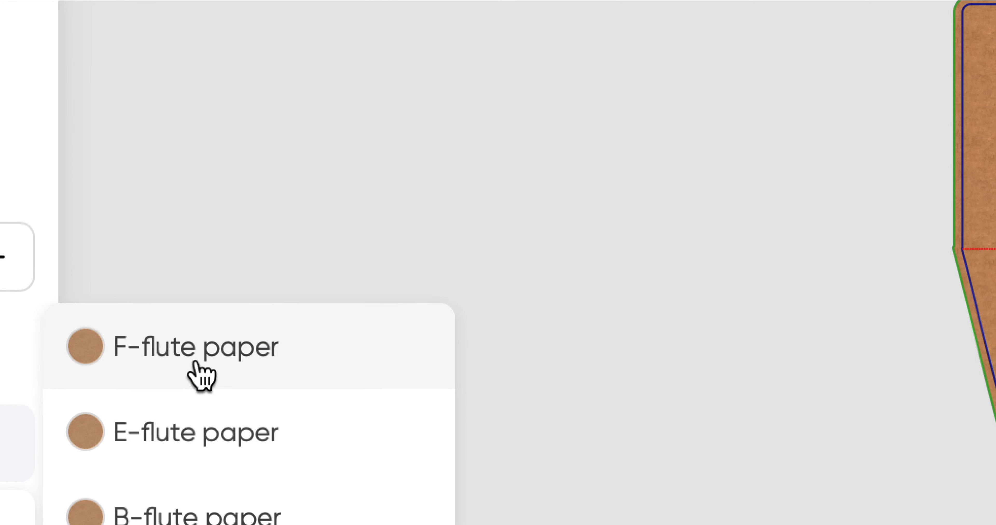
{"action": "left_click", "coordinate": [196, 340]}
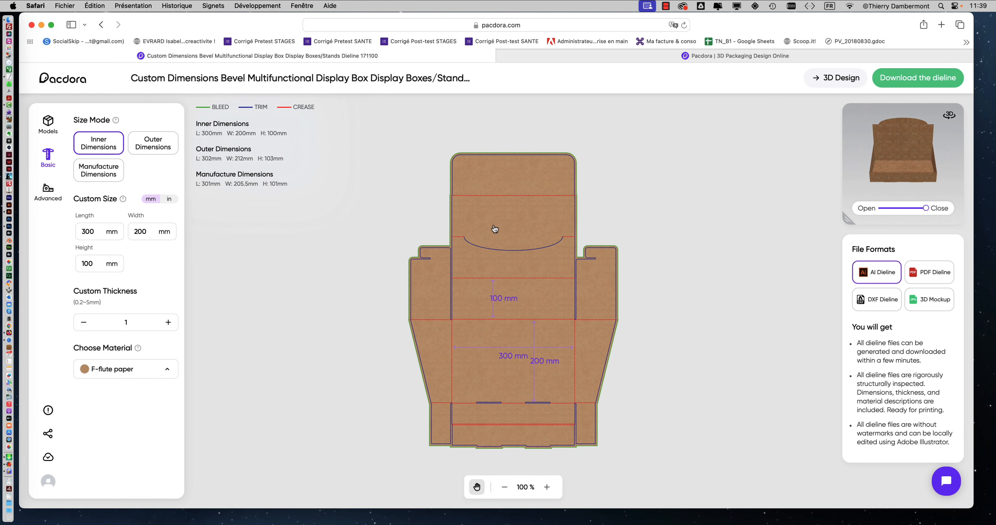
{"action": "scroll", "coordinate": [496, 228], "scroll_direction": "up", "scroll_amount": 5}
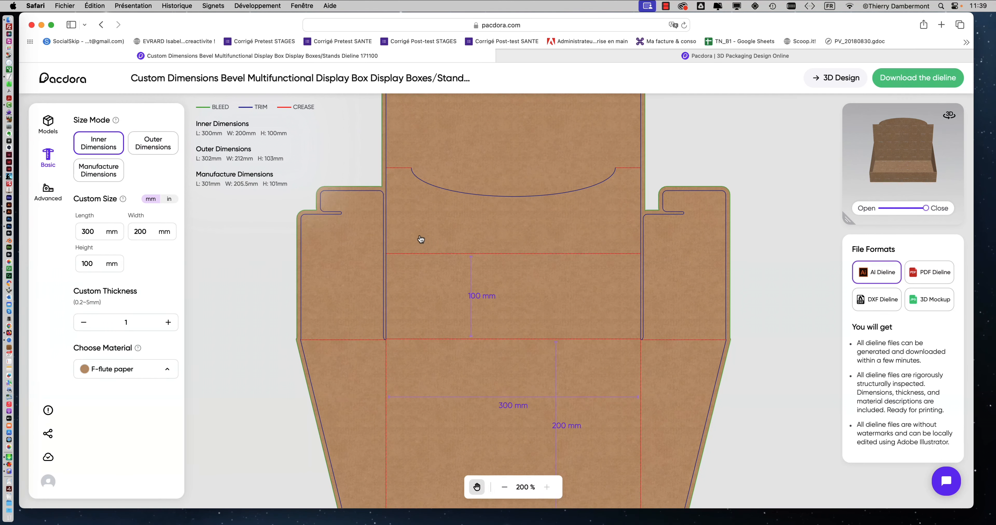
Set the dieline material to the corrugated board option BE-flute paper.
{"action": "left_click", "coordinate": [170, 371]}
{"action": "left_click", "coordinate": [140, 371]}
{"action": "mouse_move", "coordinate": [131, 411]}
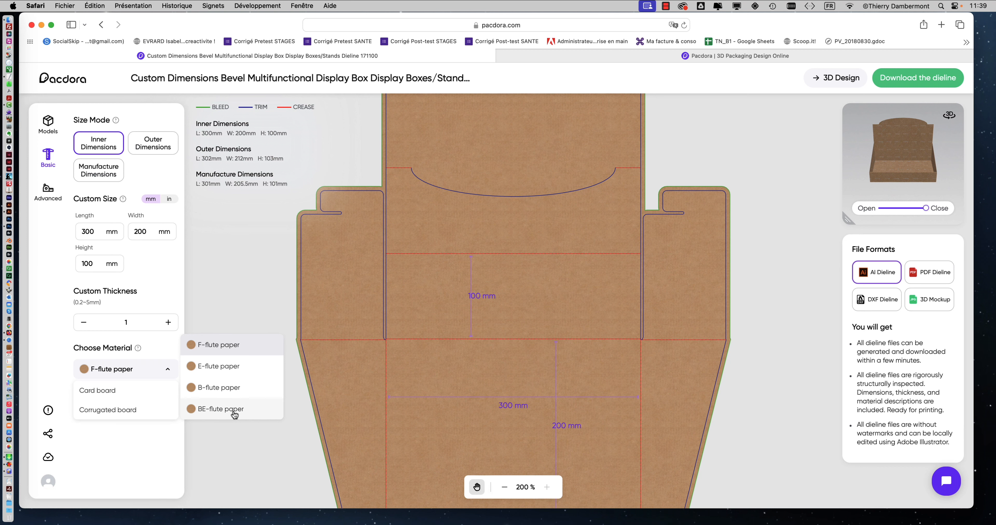
{"action": "left_click", "coordinate": [233, 412]}
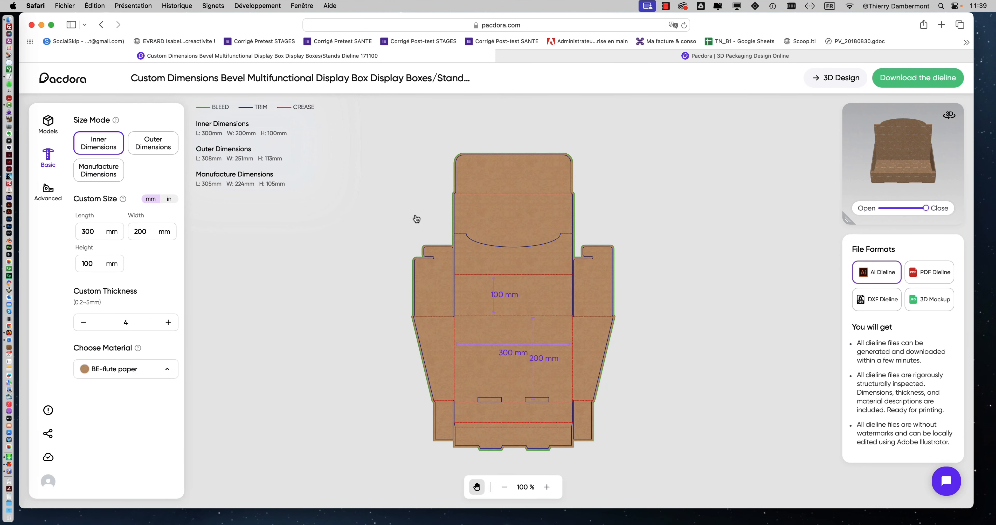
Compare the unfolded box in the 3D editor with the BE-flute dieline and its download option.
{"action": "left_click", "coordinate": [722, 60]}
{"action": "left_click_drag", "start_coordinate": [570, 255], "coordinate": [775, 318]}
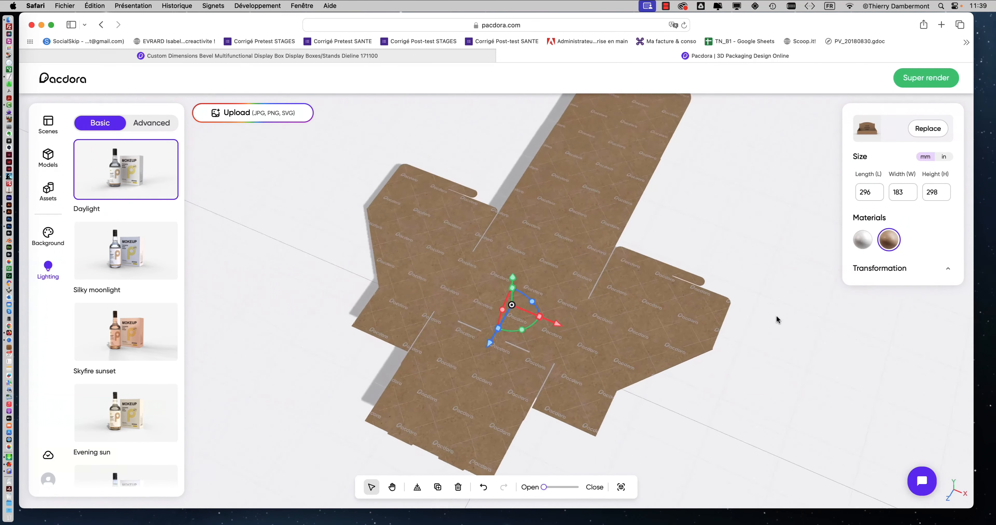
{"action": "left_click", "coordinate": [326, 58]}
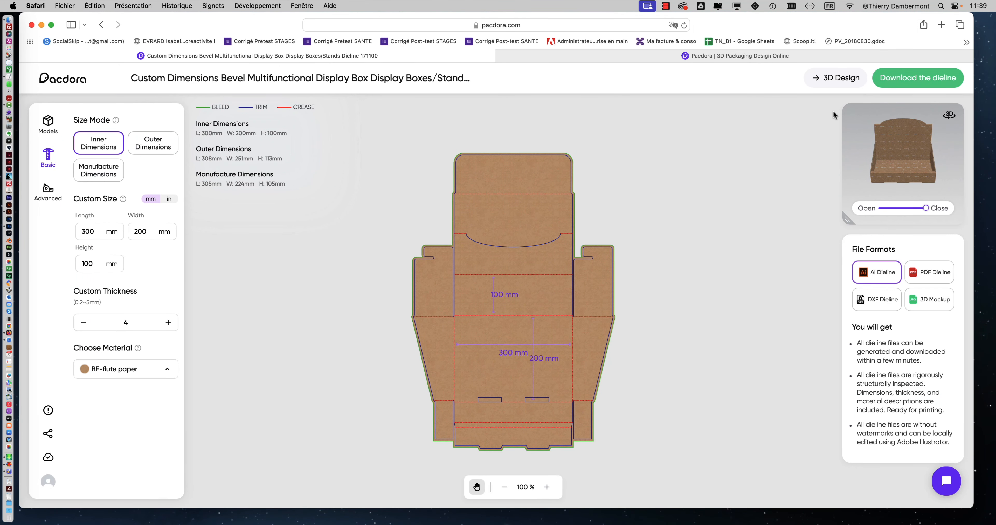
{"action": "left_click", "coordinate": [922, 86]}
{"action": "left_click", "coordinate": [700, 63]}
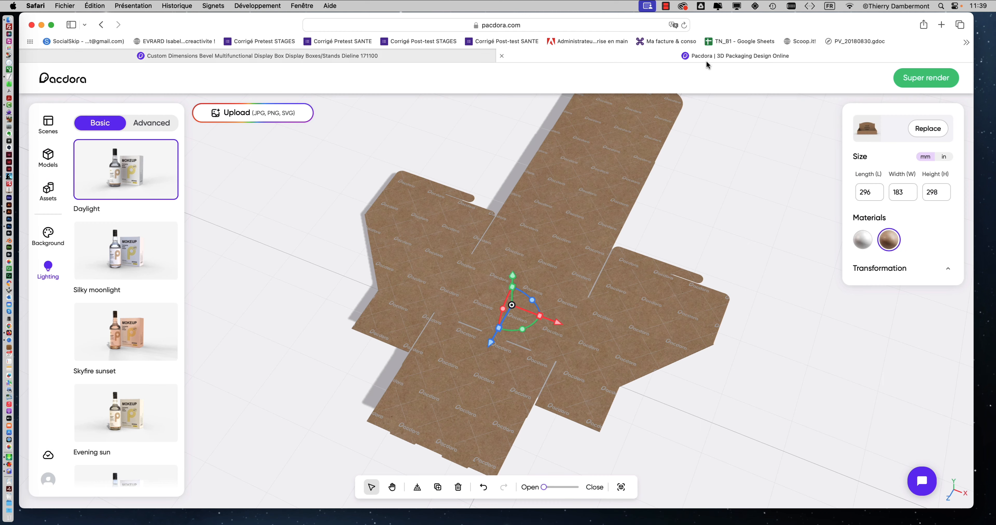
Fold the flat box in the 3D editor completely closed.
{"action": "left_click_drag", "start_coordinate": [563, 244], "coordinate": [551, 336]}
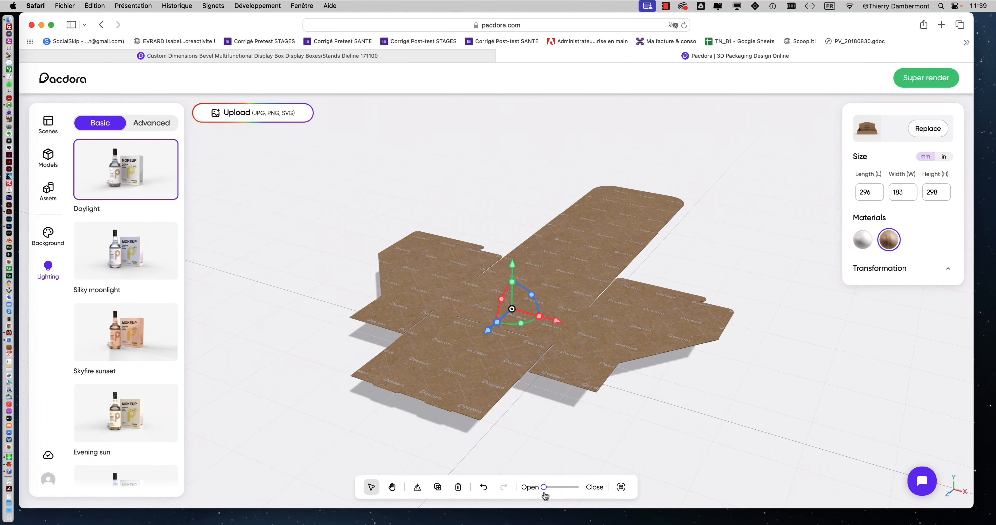
{"action": "left_click_drag", "start_coordinate": [545, 490], "coordinate": [588, 490]}
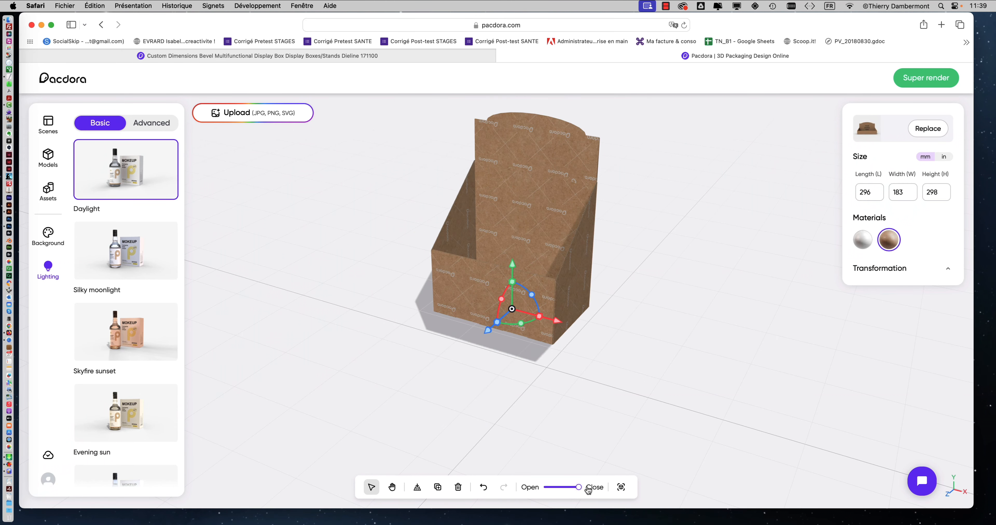
{"action": "left_click", "coordinate": [590, 489]}
Examine the folded display box from the front, from above and from the side.
{"action": "left_click_drag", "start_coordinate": [605, 288], "coordinate": [609, 242]}
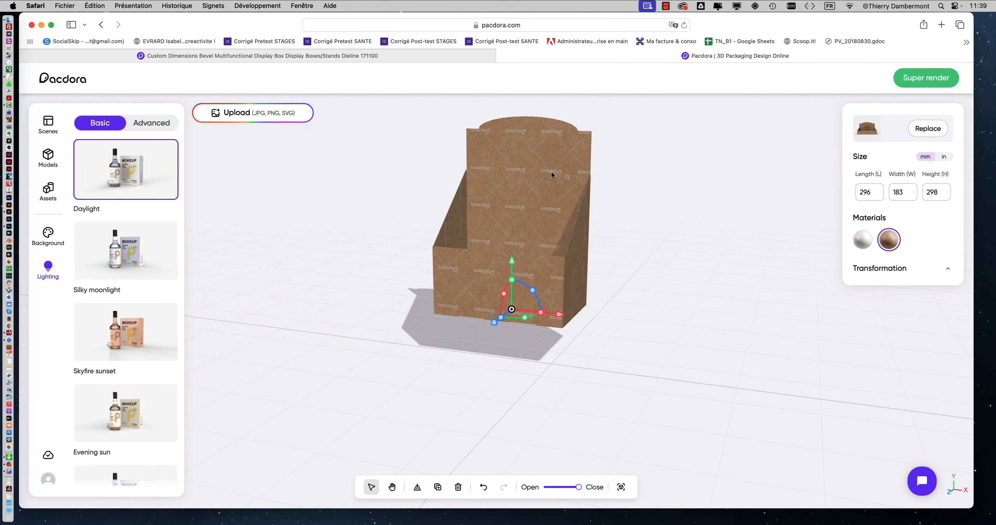
{"action": "scroll", "coordinate": [551, 174], "scroll_direction": "up", "scroll_amount": 2}
{"action": "left_click_drag", "start_coordinate": [541, 191], "coordinate": [532, 221]}
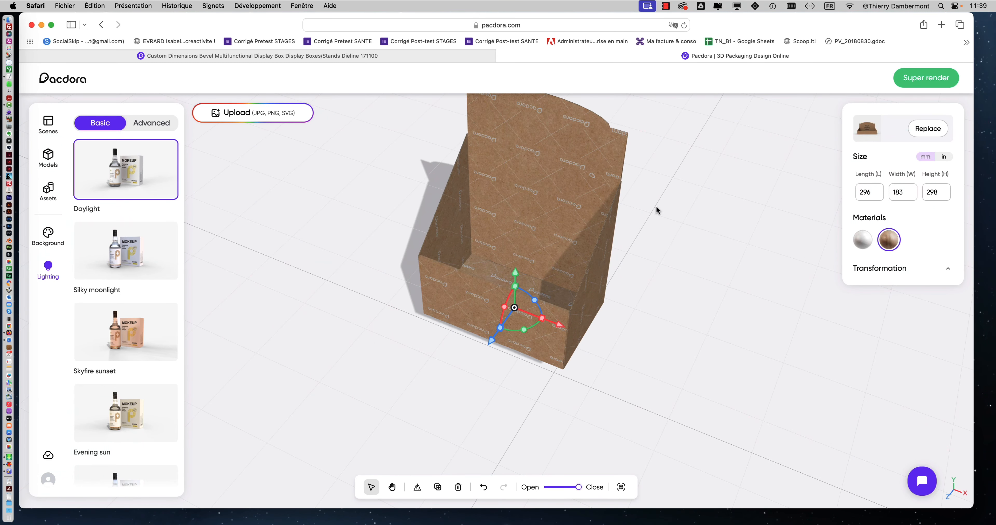
{"action": "scroll", "coordinate": [657, 217], "scroll_direction": "down", "scroll_amount": 5}
{"action": "scroll", "coordinate": [657, 215], "scroll_direction": "up", "scroll_amount": 3}
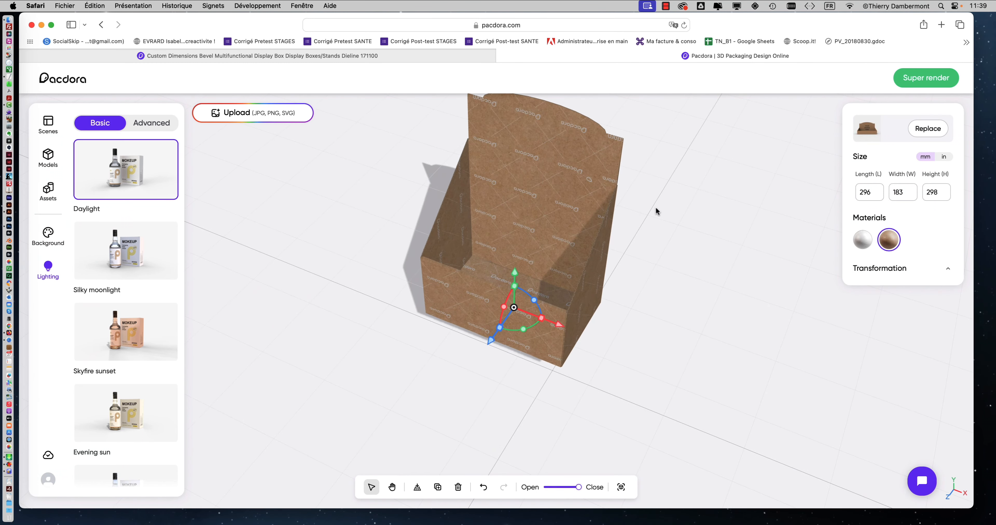
{"action": "left_click_drag", "start_coordinate": [661, 223], "coordinate": [583, 255]}
{"action": "right_click_drag", "start_coordinate": [583, 255], "coordinate": [702, 240]}
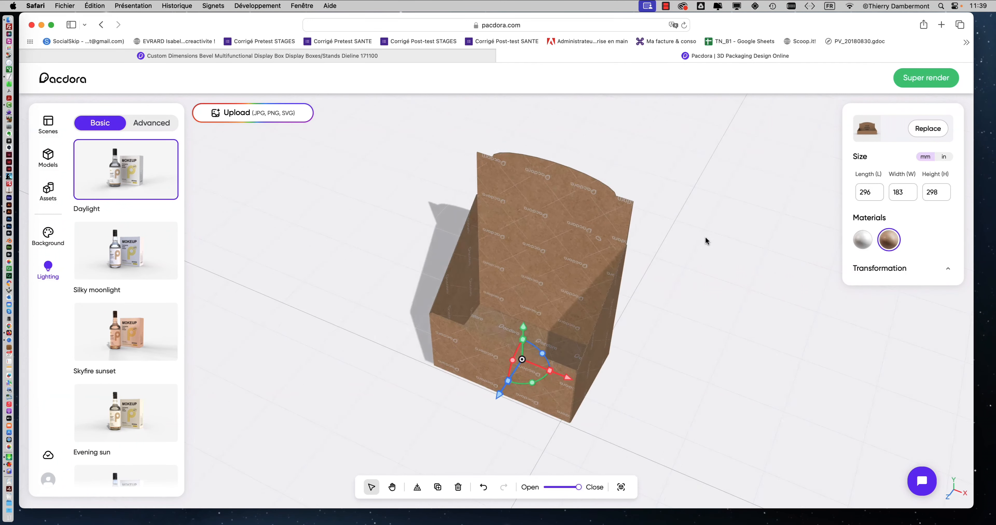
{"action": "left_click_drag", "start_coordinate": [679, 247], "coordinate": [661, 226]}
{"action": "scroll", "coordinate": [633, 224], "scroll_direction": "up", "scroll_amount": 3}
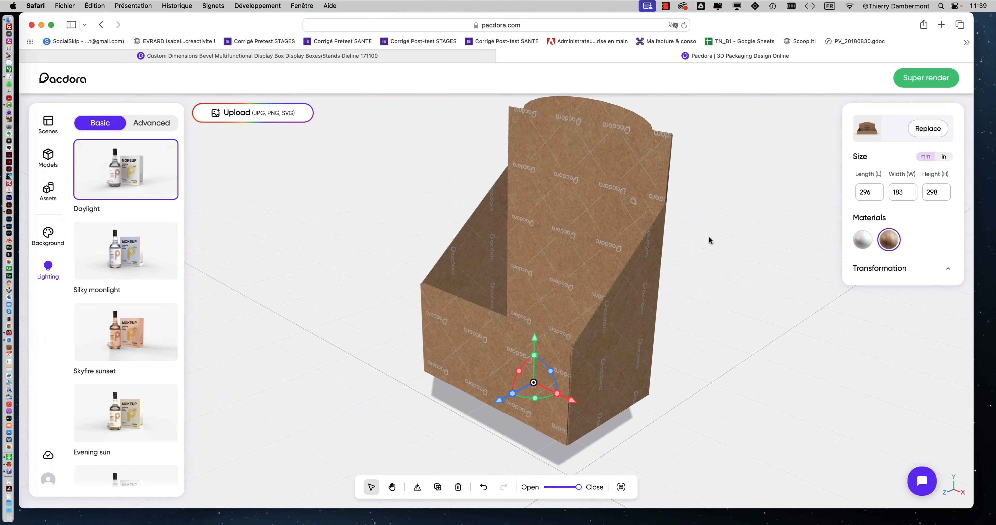
{"action": "left_click_drag", "start_coordinate": [704, 236], "coordinate": [669, 232]}
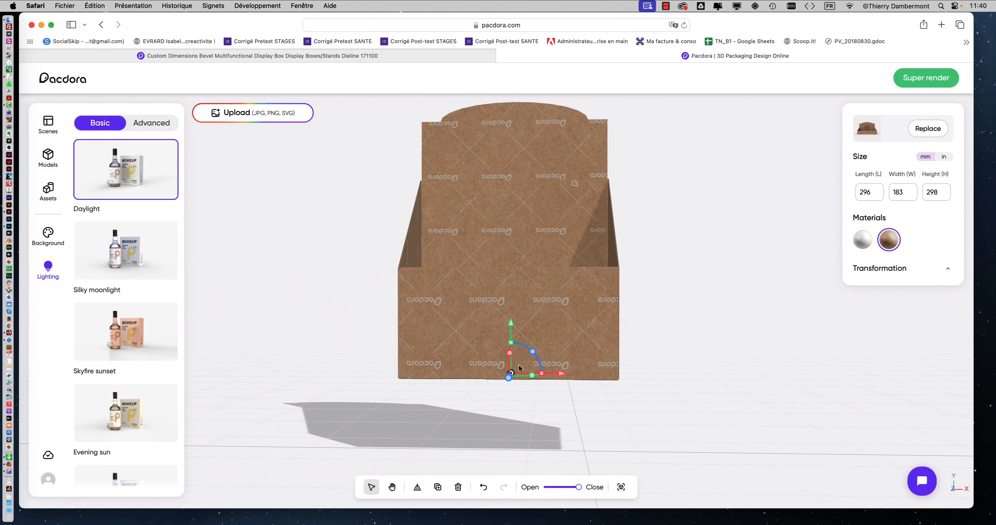
Move the box across the ground plane to about X -14, Y 0, Z 0 in the 3D scene.
{"action": "left_click_drag", "start_coordinate": [513, 372], "coordinate": [312, 459]}
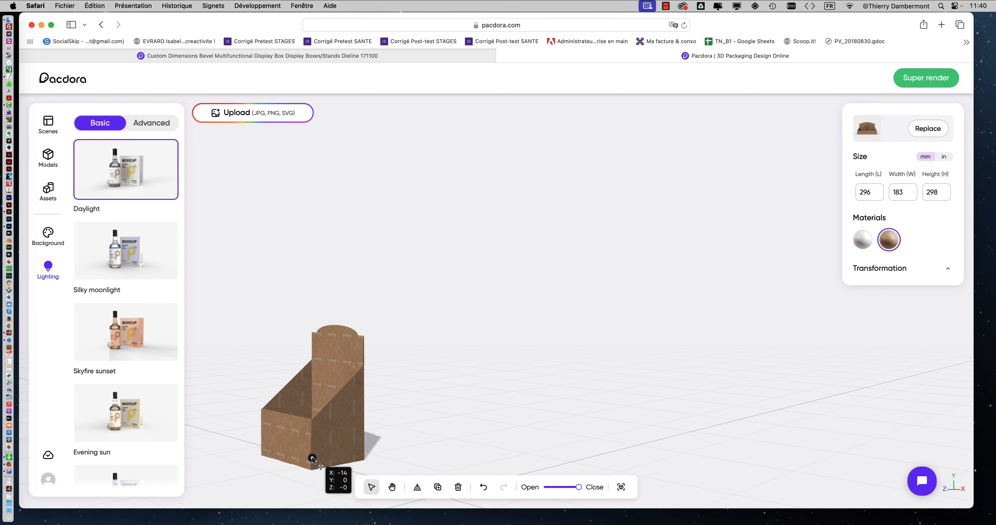
{"action": "right_click_drag", "start_coordinate": [482, 362], "coordinate": [625, 284]}
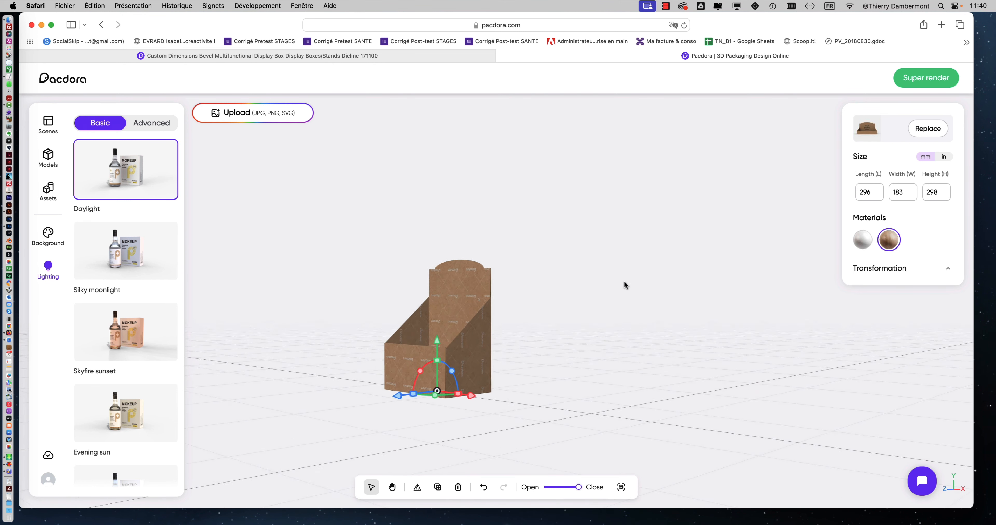
{"action": "scroll", "coordinate": [514, 301], "scroll_direction": "up", "scroll_amount": 8}
{"action": "scroll", "coordinate": [483, 299], "scroll_direction": "up", "scroll_amount": 5}
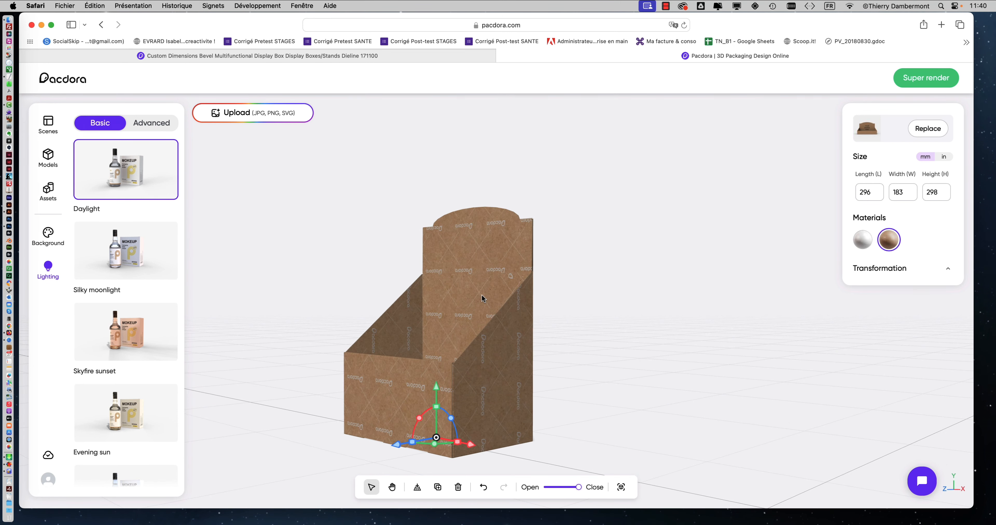
{"action": "left_click_drag", "start_coordinate": [522, 326], "coordinate": [508, 310]}
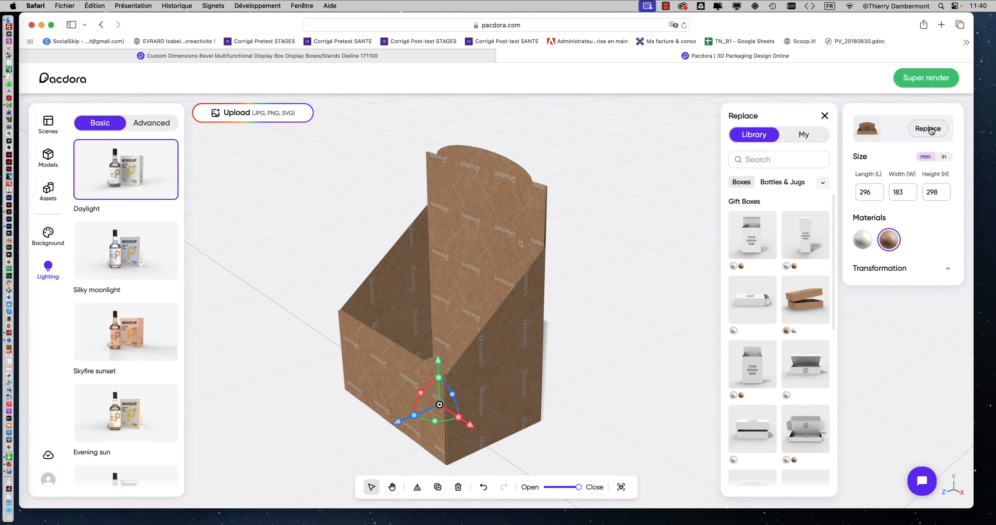
{"action": "left_click_drag", "start_coordinate": [335, 335], "coordinate": [480, 290]}
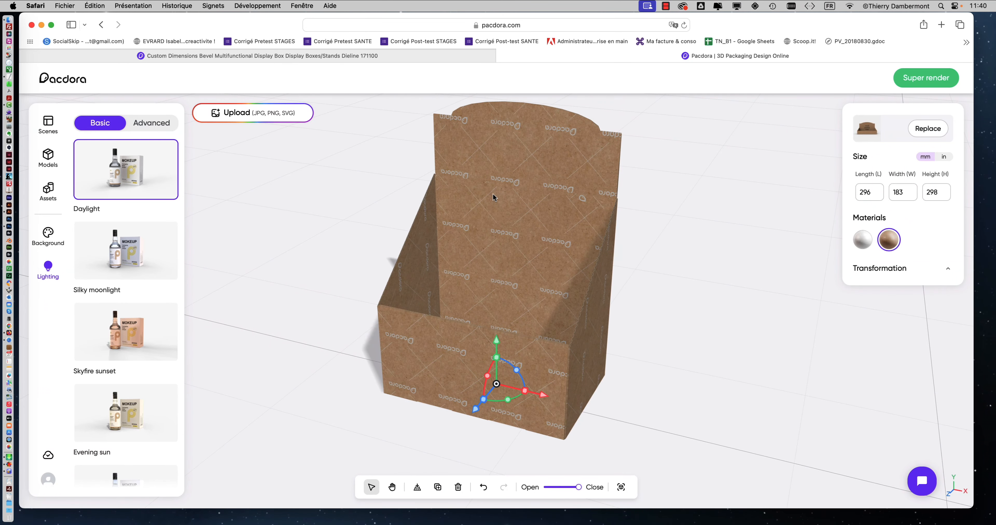
Compare the folded display box in the 3D editor with its dieline page.
{"action": "left_click", "coordinate": [379, 58]}
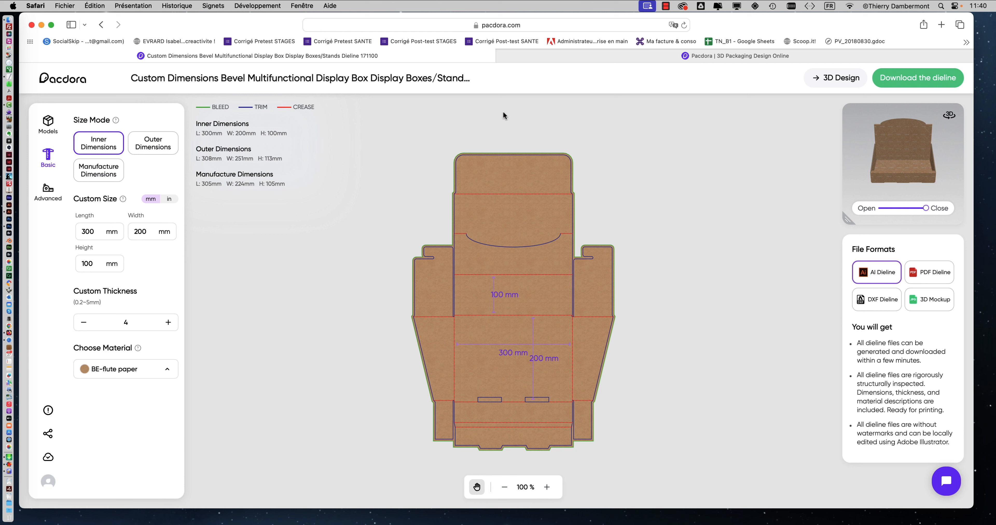
{"action": "left_click", "coordinate": [590, 56]}
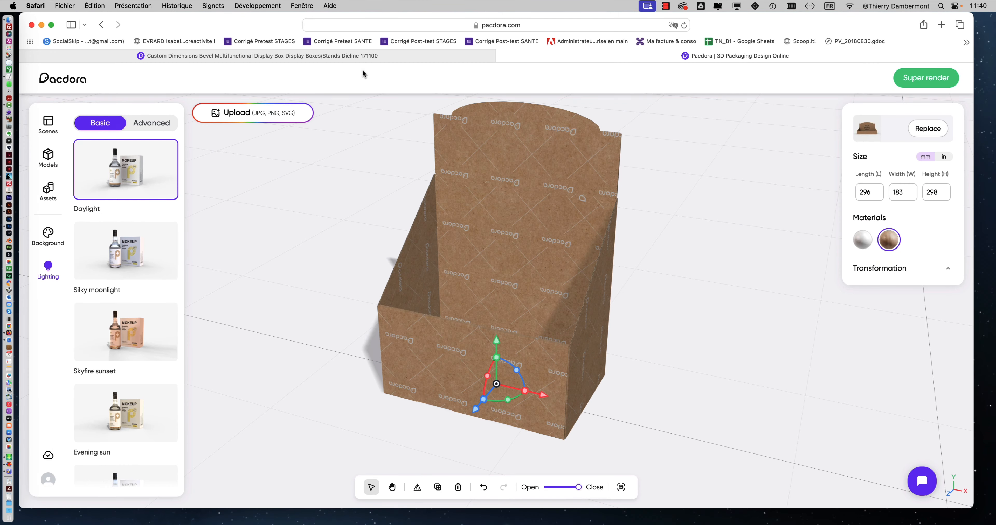
{"action": "left_click", "coordinate": [361, 58]}
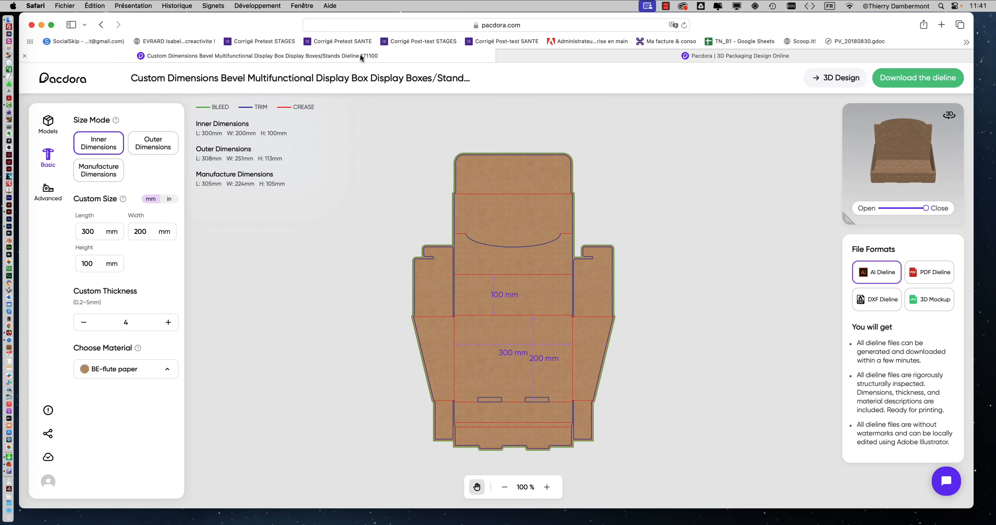
{"action": "left_click", "coordinate": [610, 57]}
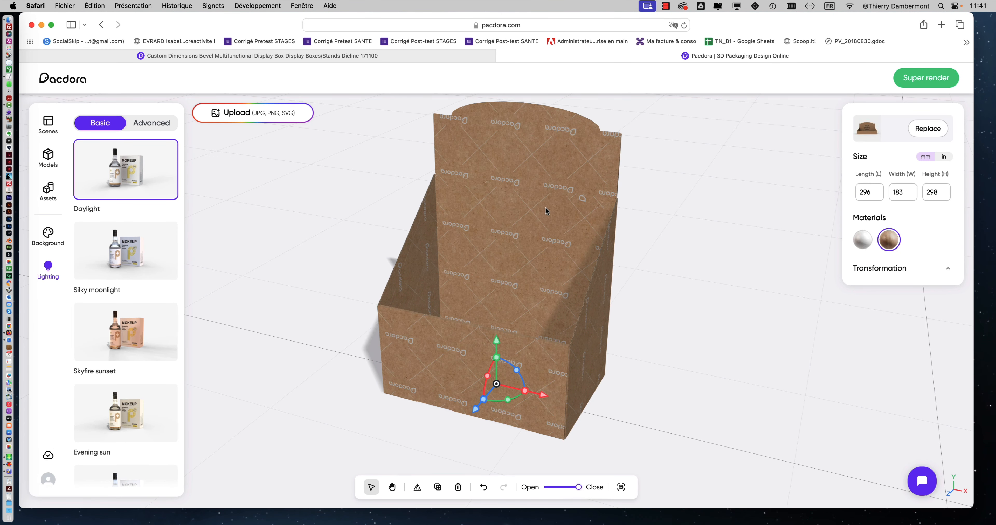
Go to the pacdora.com home page and open the Templates & Dielines Generator.
{"action": "left_click", "coordinate": [497, 26]}
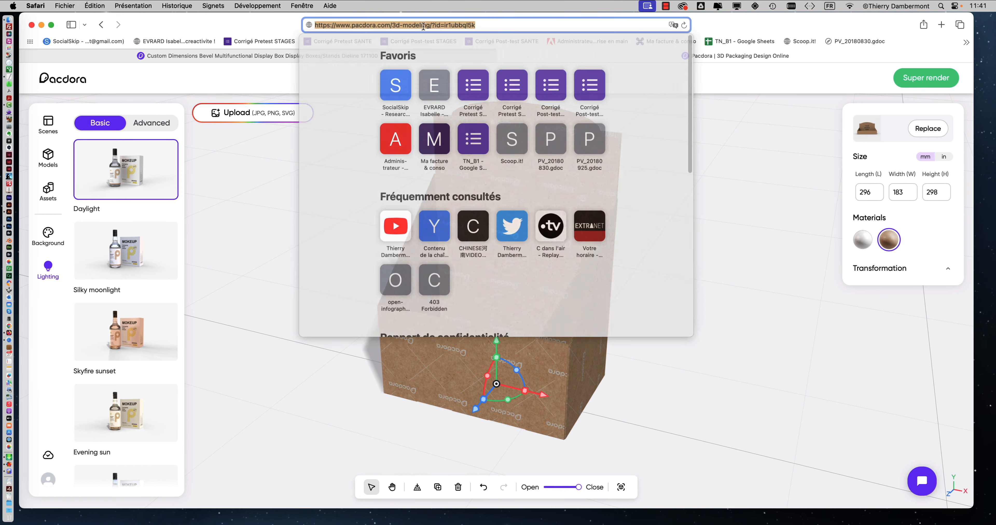
{"action": "left_click", "coordinate": [389, 31]}
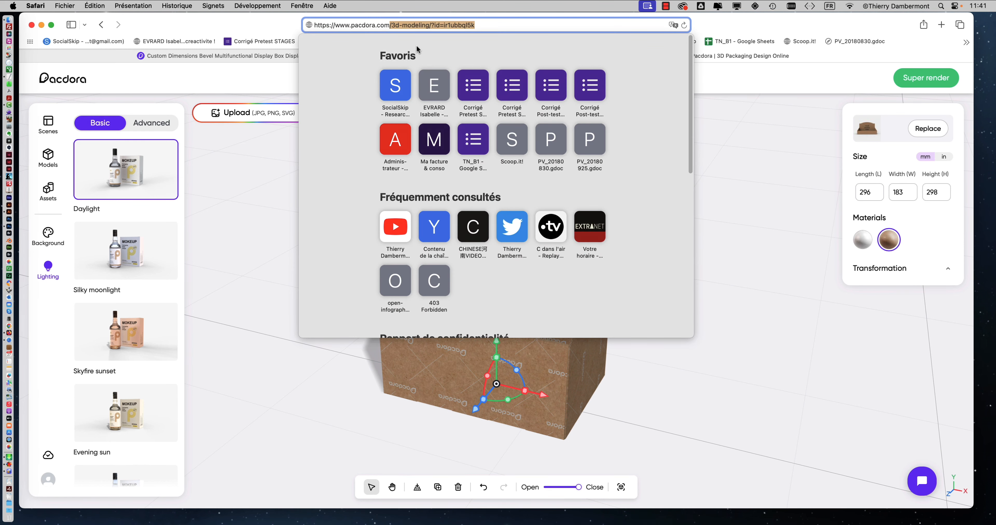
{"action": "key", "text": "BackSpace"}
{"action": "key", "text": "Return"}
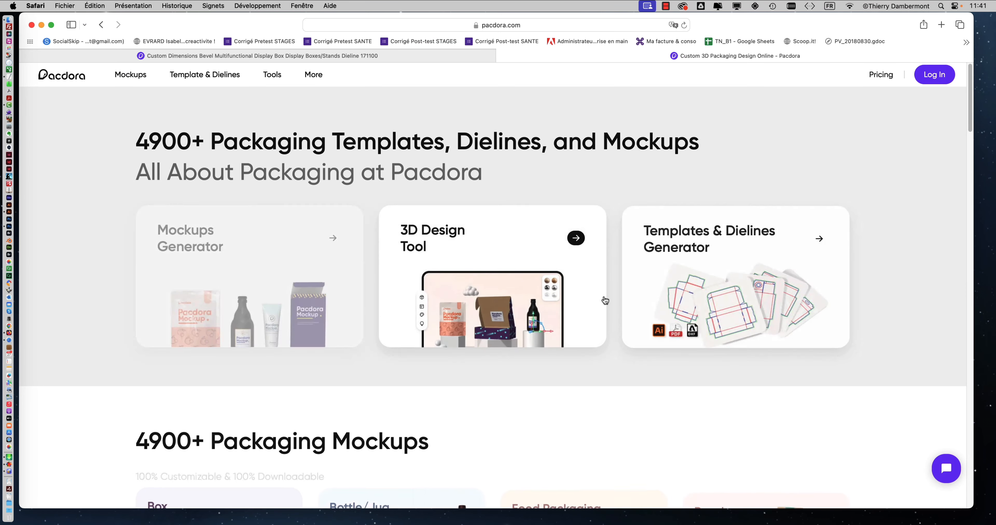
{"action": "left_click", "coordinate": [705, 267]}
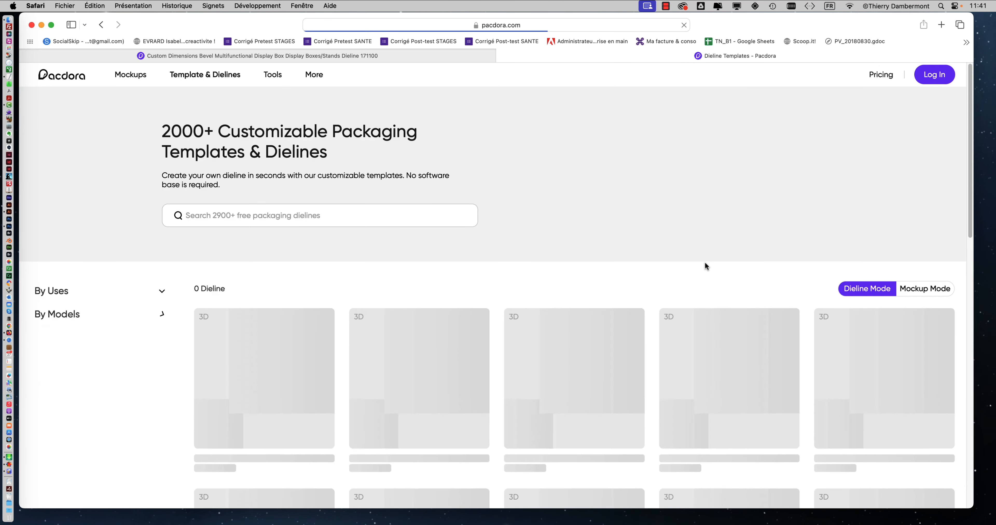
Show the dieline templates in Mockup Mode and enlarge the page display.
{"action": "scroll", "coordinate": [610, 329], "scroll_direction": "down", "scroll_amount": 1}
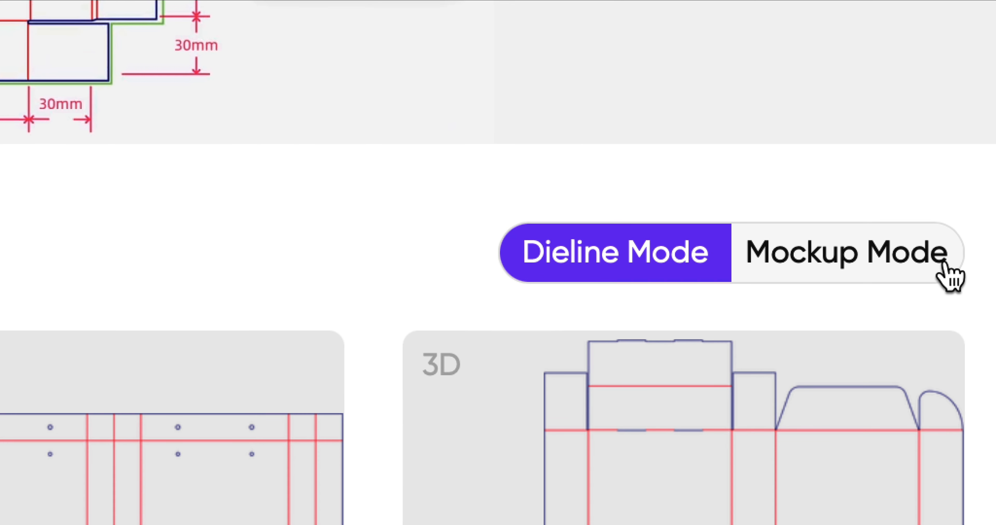
{"action": "left_click", "coordinate": [948, 275]}
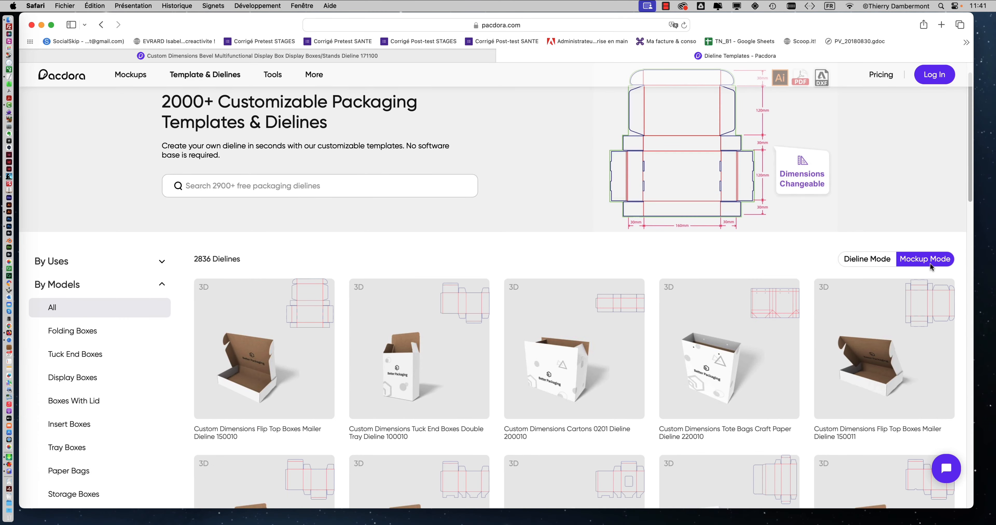
{"action": "scroll", "coordinate": [658, 326], "scroll_direction": "down", "scroll_amount": 10}
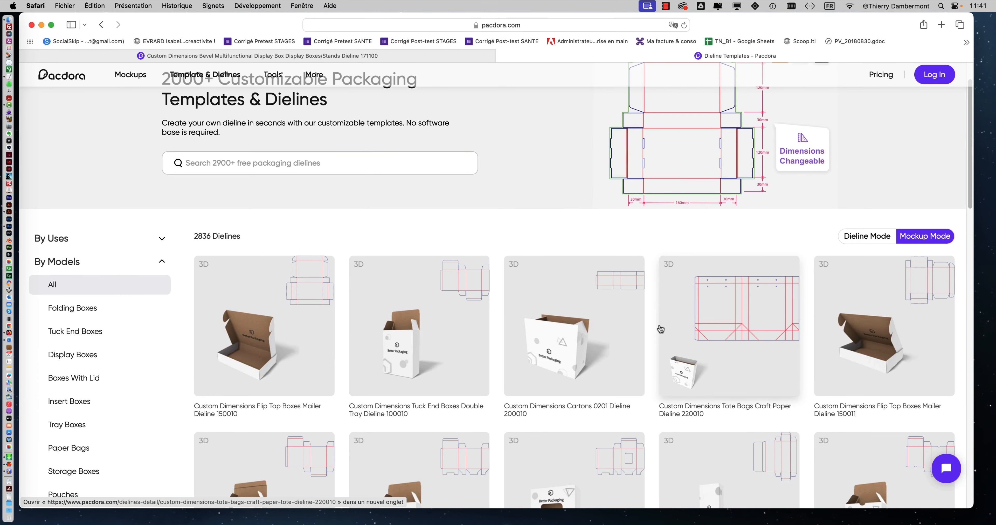
{"action": "key", "text": "super+plus"}
{"action": "key", "text": "super+plus"}
{"action": "key", "text": "super+plus"}
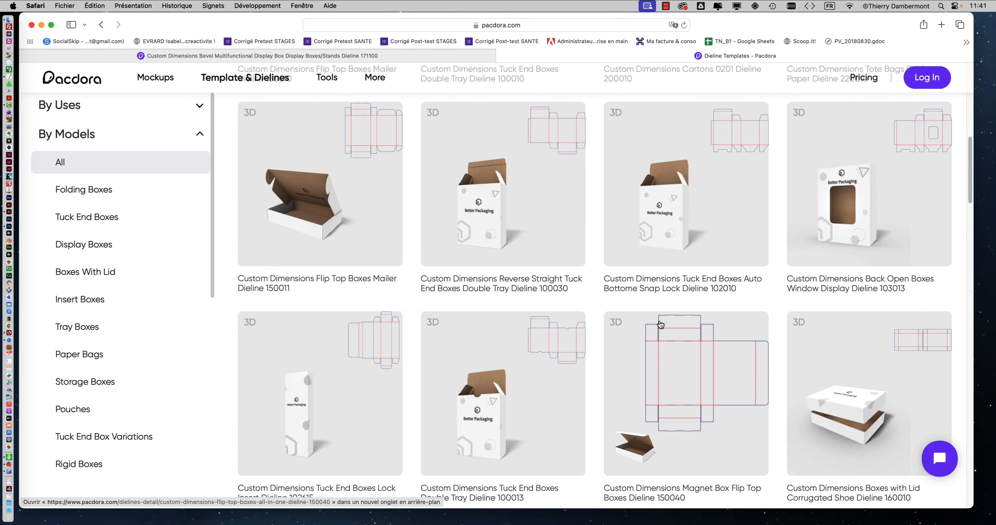
Look through the mockups of all dielines and the list of model categories.
{"action": "scroll", "coordinate": [712, 310], "scroll_direction": "up", "scroll_amount": 3}
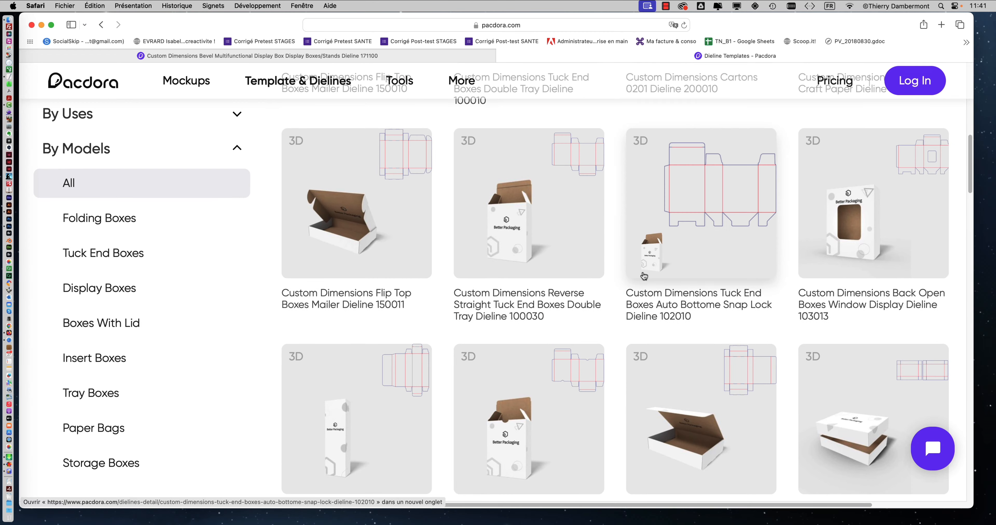
{"action": "scroll", "coordinate": [644, 277], "scroll_direction": "down", "scroll_amount": 6}
{"action": "scroll", "coordinate": [644, 277], "scroll_direction": "down", "scroll_amount": 5}
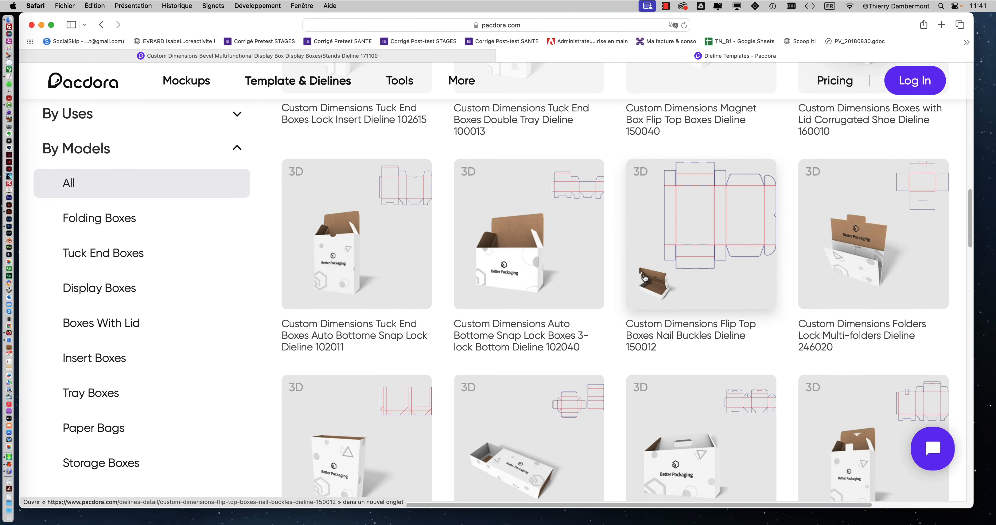
{"action": "scroll", "coordinate": [644, 277], "scroll_direction": "down", "scroll_amount": 5}
{"action": "scroll", "coordinate": [644, 278], "scroll_direction": "down", "scroll_amount": 1}
{"action": "scroll", "coordinate": [160, 291], "scroll_direction": "down", "scroll_amount": 1}
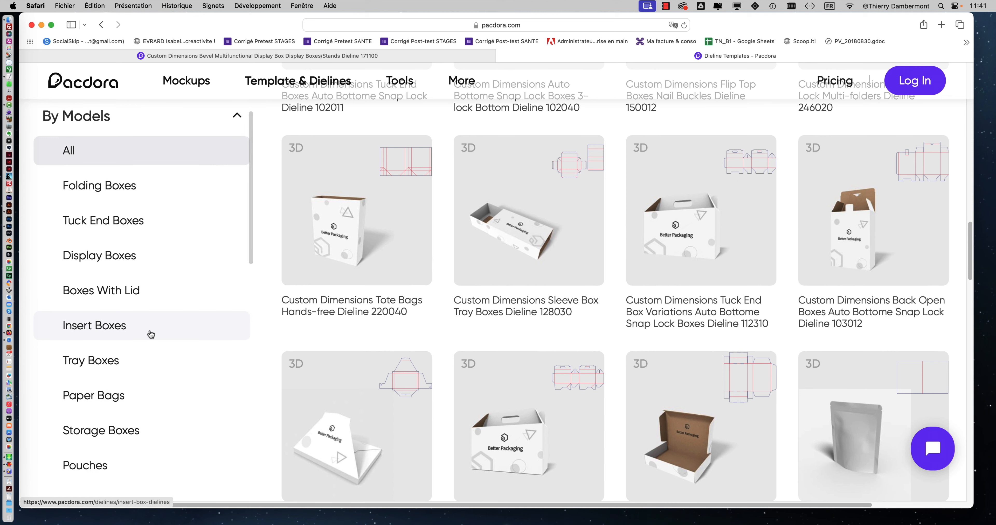
{"action": "scroll", "coordinate": [152, 335], "scroll_direction": "down", "scroll_amount": 3}
{"action": "scroll", "coordinate": [149, 337], "scroll_direction": "down", "scroll_amount": 1}
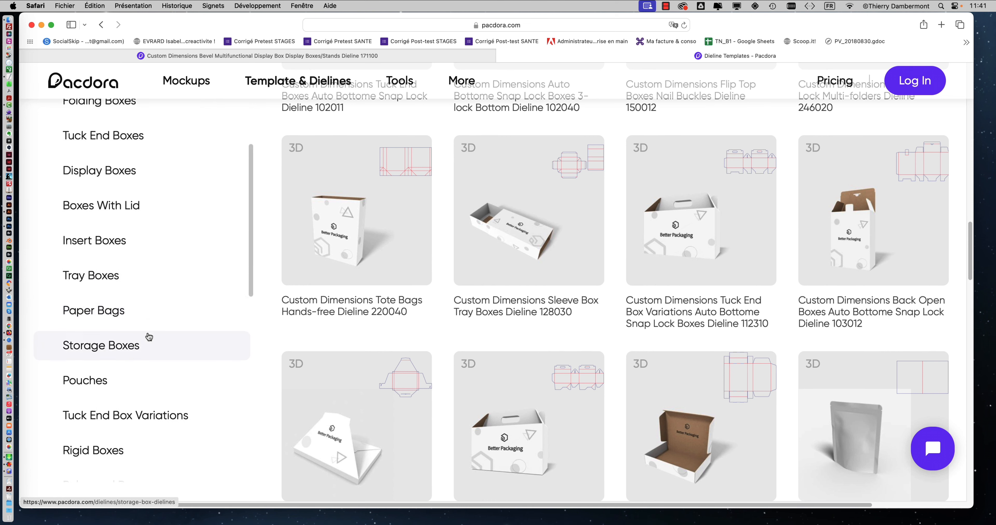
Filter the dielines to the Display Boxes model category and show them in Mockup Mode.
{"action": "scroll", "coordinate": [88, 205], "scroll_direction": "up", "scroll_amount": 5}
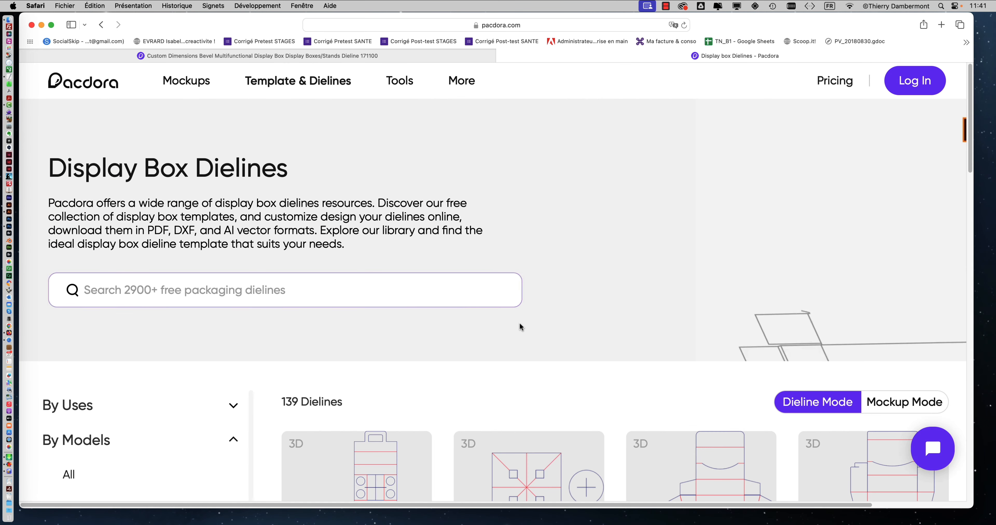
{"action": "scroll", "coordinate": [618, 302], "scroll_direction": "down", "scroll_amount": 2}
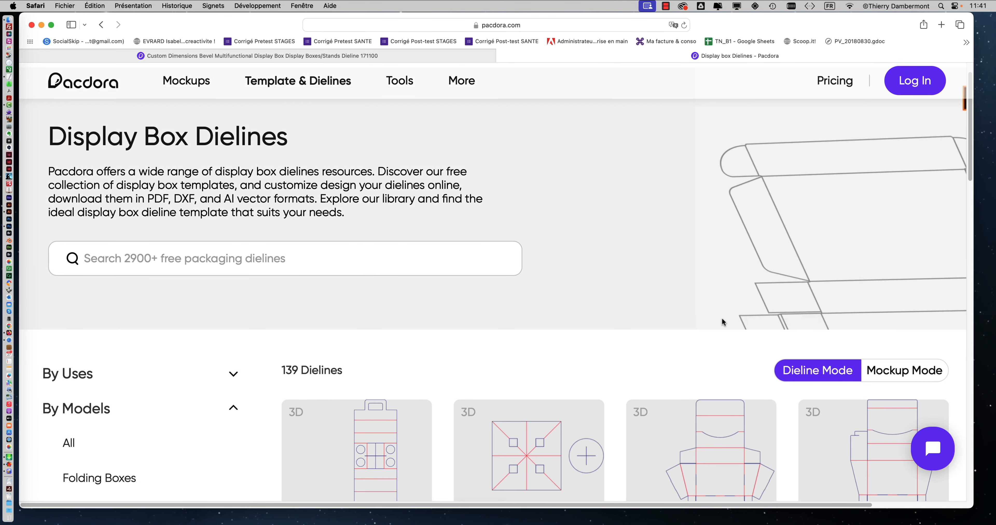
{"action": "left_click", "coordinate": [885, 369]}
{"action": "scroll", "coordinate": [669, 302], "scroll_direction": "down", "scroll_amount": 6}
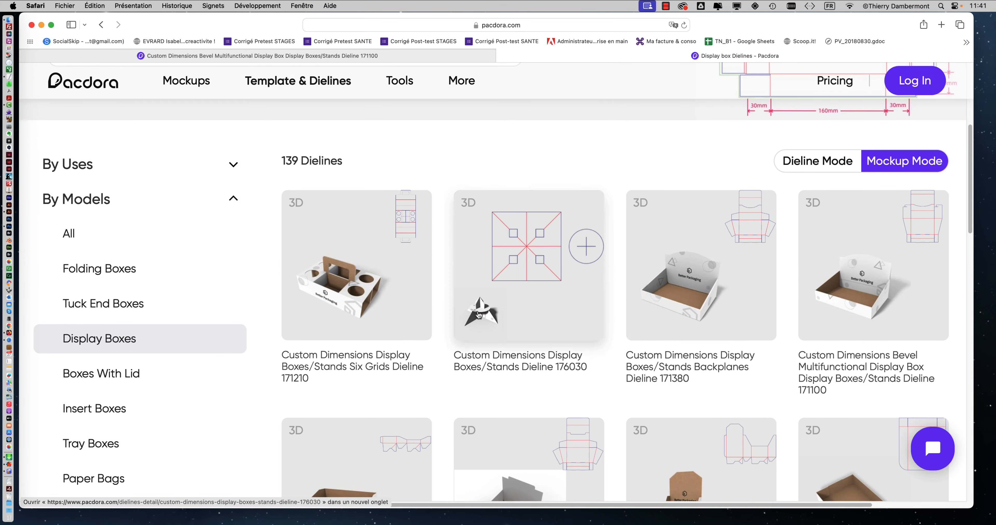
Browse the display box and stand mockups through to the end of the first results page.
{"action": "scroll", "coordinate": [642, 350], "scroll_direction": "down", "scroll_amount": 2}
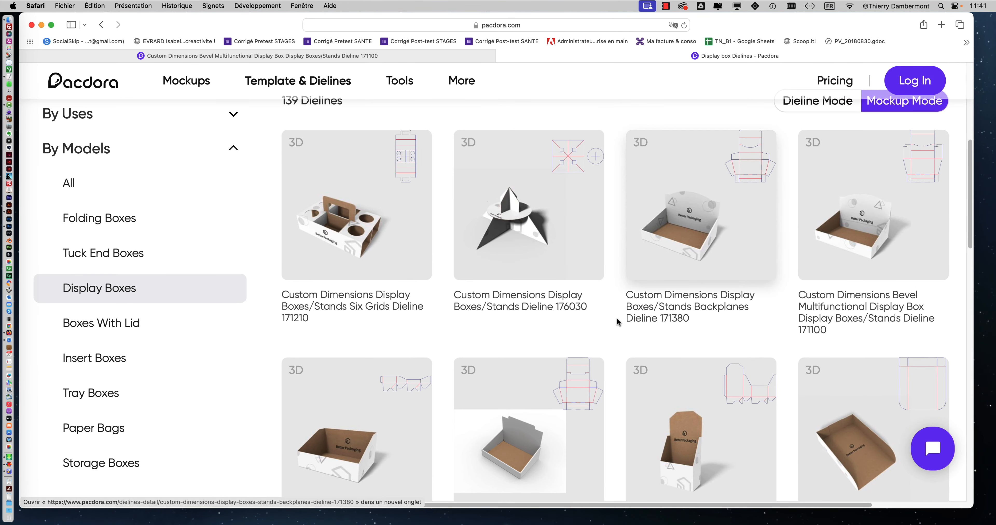
{"action": "scroll", "coordinate": [540, 317], "scroll_direction": "down", "scroll_amount": 5}
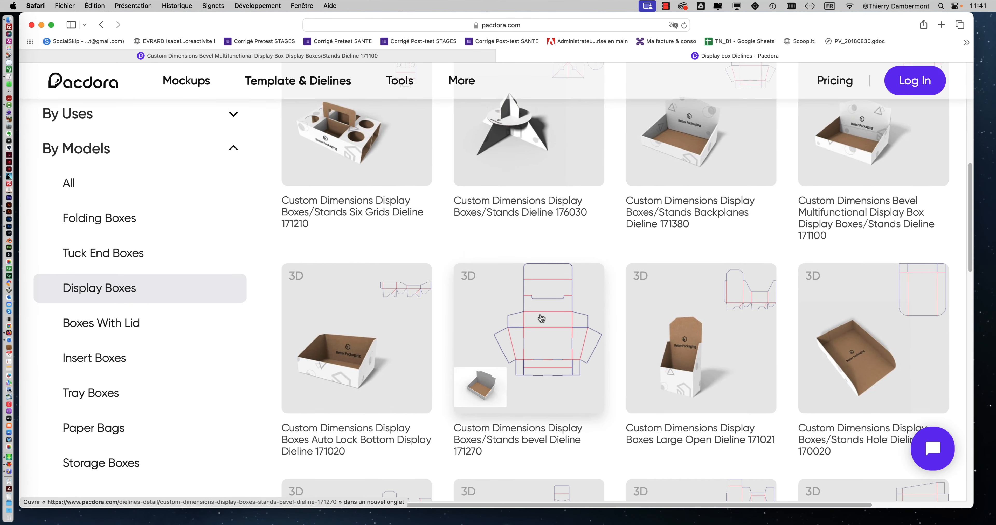
{"action": "scroll", "coordinate": [540, 318], "scroll_direction": "down", "scroll_amount": 10}
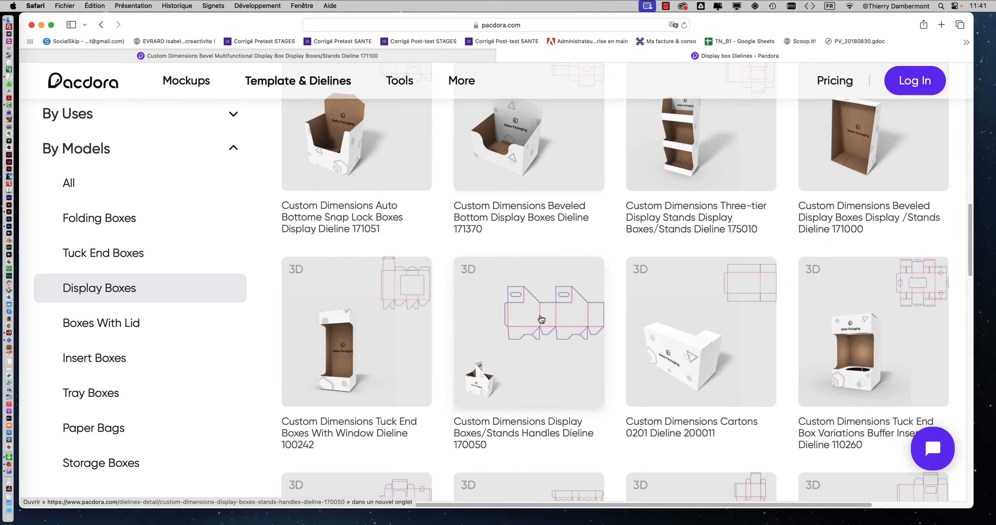
{"action": "scroll", "coordinate": [541, 319], "scroll_direction": "down", "scroll_amount": 4}
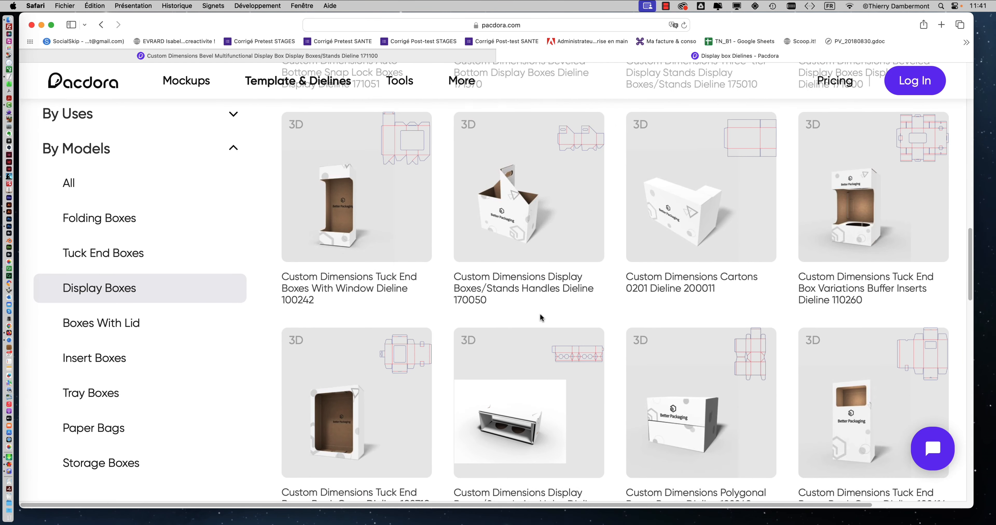
{"action": "scroll", "coordinate": [541, 319], "scroll_direction": "down", "scroll_amount": 5}
{"action": "scroll", "coordinate": [541, 317], "scroll_direction": "up", "scroll_amount": 10}
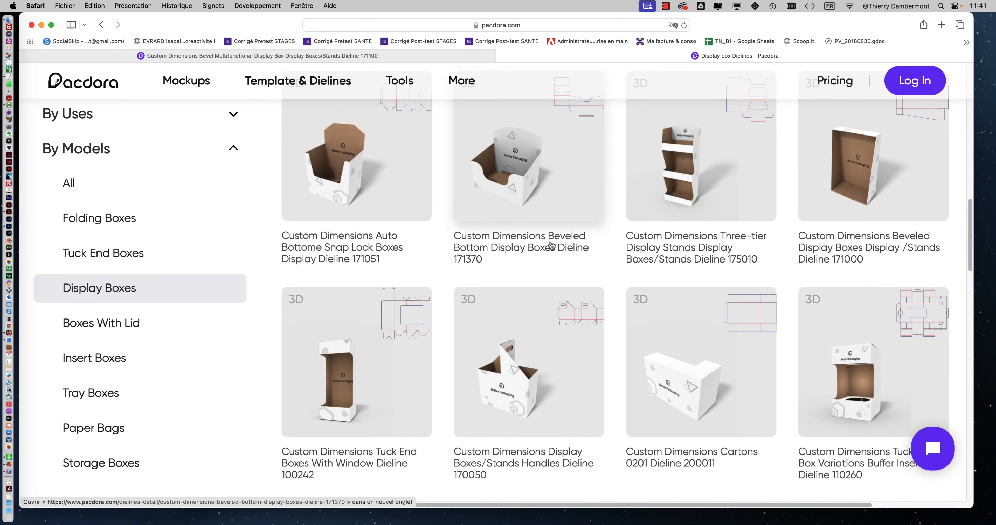
{"action": "scroll", "coordinate": [581, 190], "scroll_direction": "up", "scroll_amount": 7}
{"action": "scroll", "coordinate": [580, 193], "scroll_direction": "down", "scroll_amount": 6}
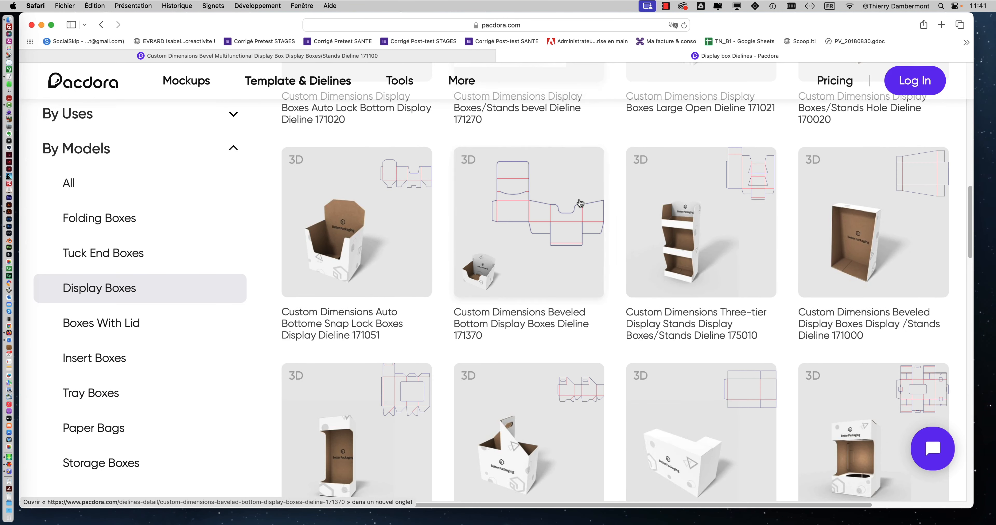
{"action": "scroll", "coordinate": [511, 405], "scroll_direction": "down", "scroll_amount": 6}
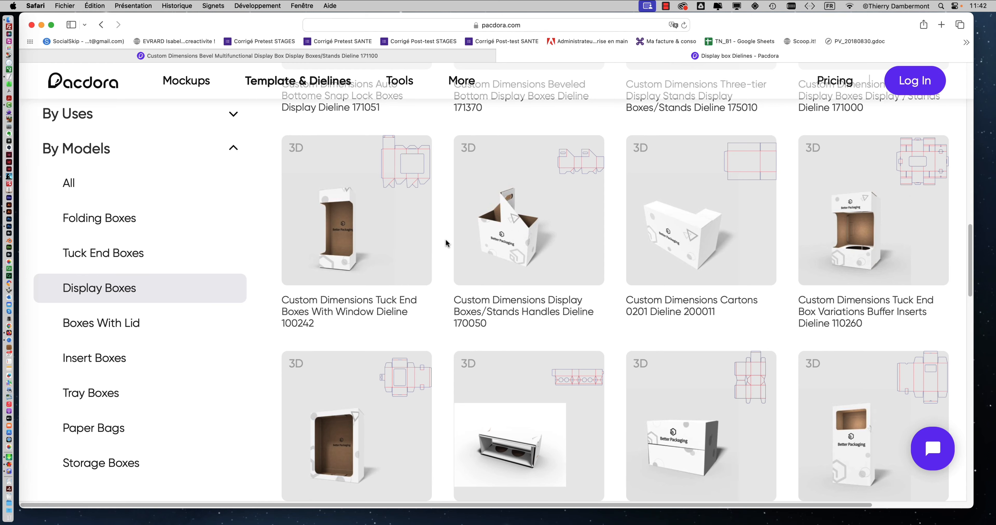
{"action": "scroll", "coordinate": [445, 284], "scroll_direction": "down", "scroll_amount": 2}
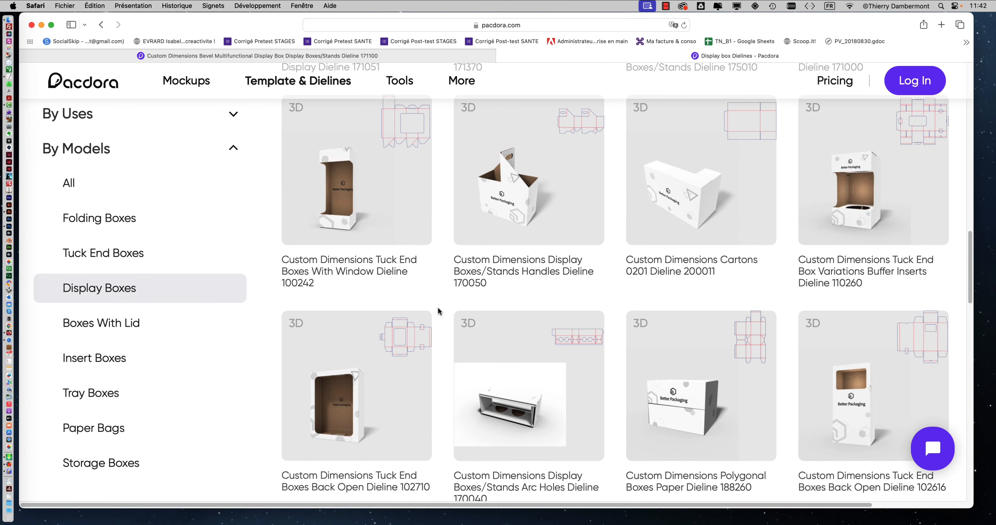
{"action": "scroll", "coordinate": [440, 313], "scroll_direction": "down", "scroll_amount": 4}
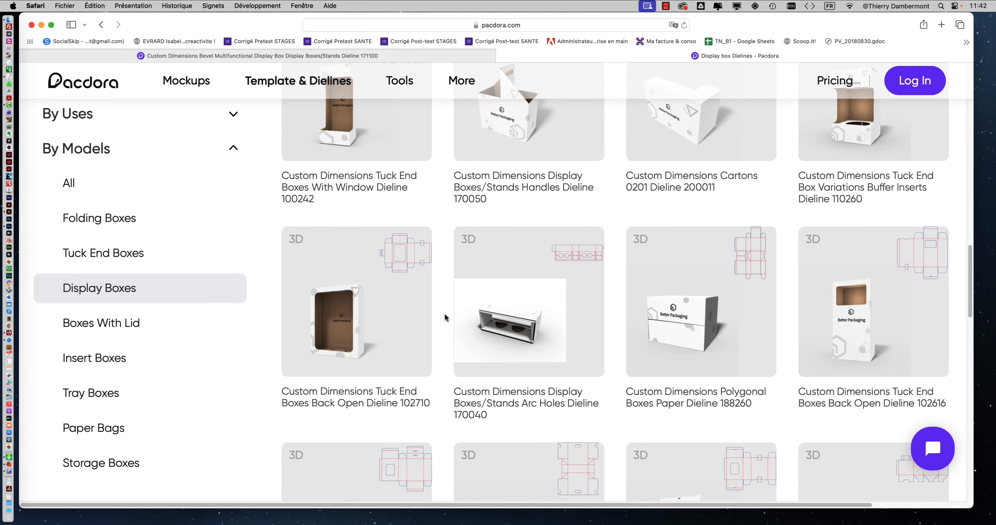
{"action": "scroll", "coordinate": [444, 318], "scroll_direction": "down", "scroll_amount": 1}
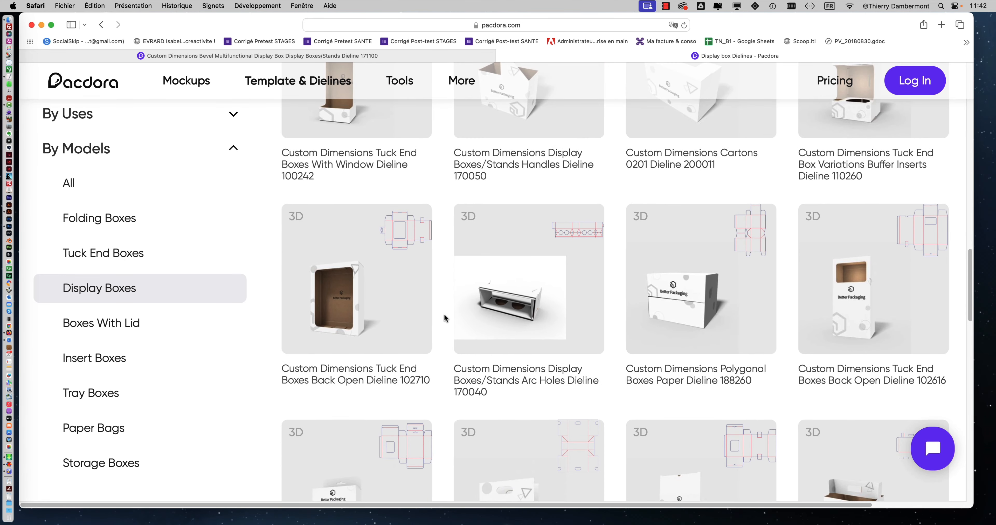
{"action": "scroll", "coordinate": [445, 318], "scroll_direction": "down", "scroll_amount": 20}
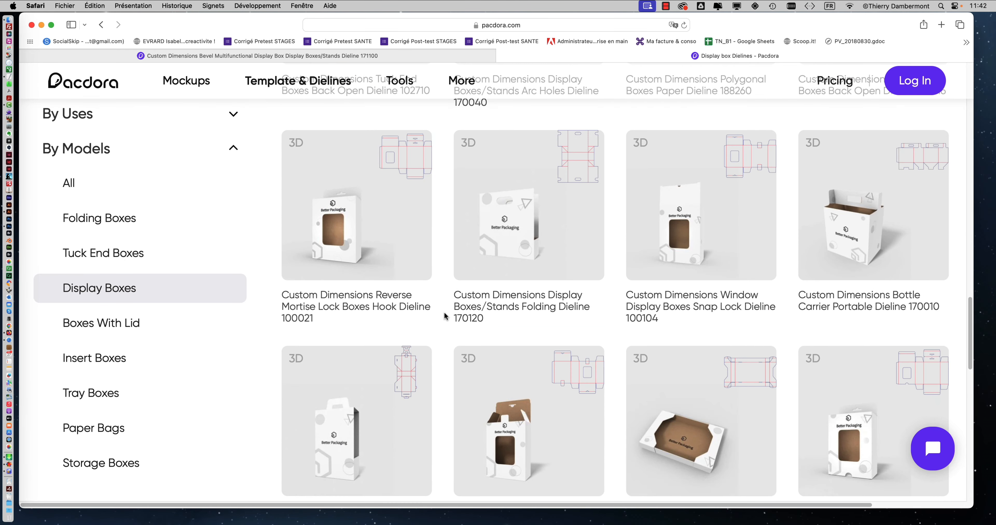
{"action": "scroll", "coordinate": [444, 317], "scroll_direction": "down", "scroll_amount": 10}
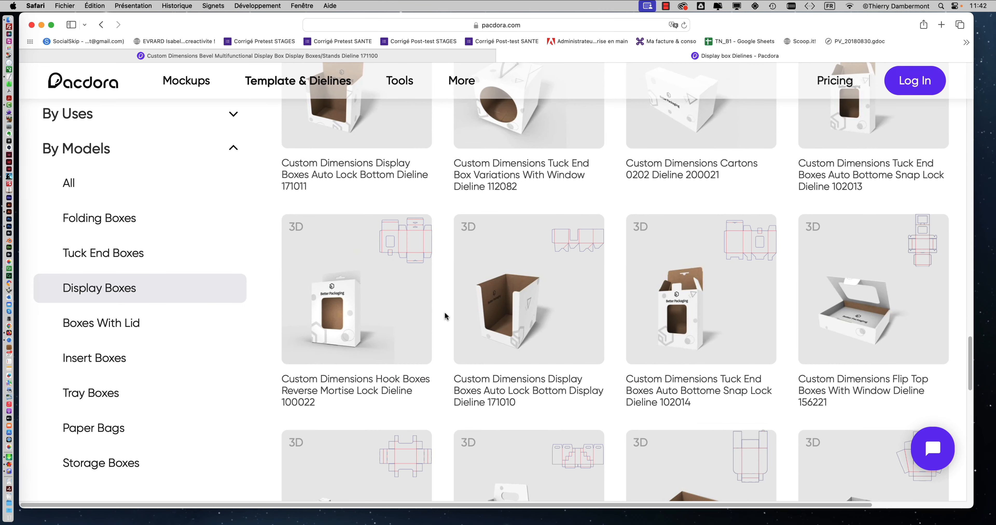
{"action": "scroll", "coordinate": [444, 316], "scroll_direction": "down", "scroll_amount": 10}
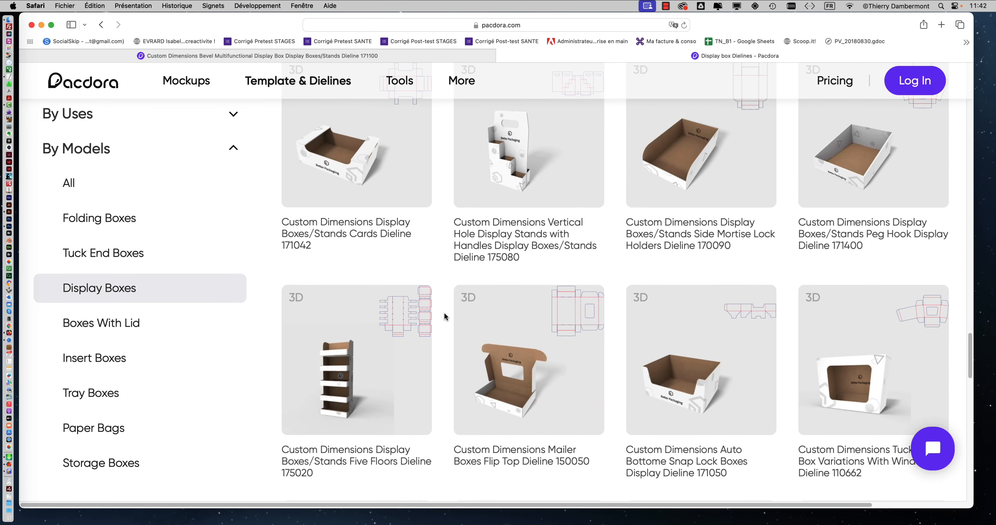
{"action": "scroll", "coordinate": [445, 314], "scroll_direction": "down", "scroll_amount": 1}
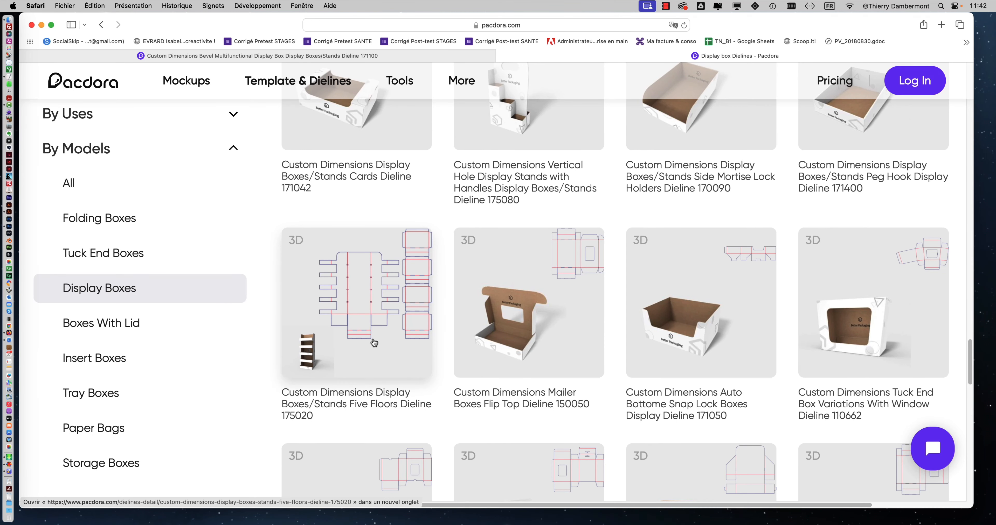
{"action": "scroll", "coordinate": [450, 342], "scroll_direction": "down", "scroll_amount": 10}
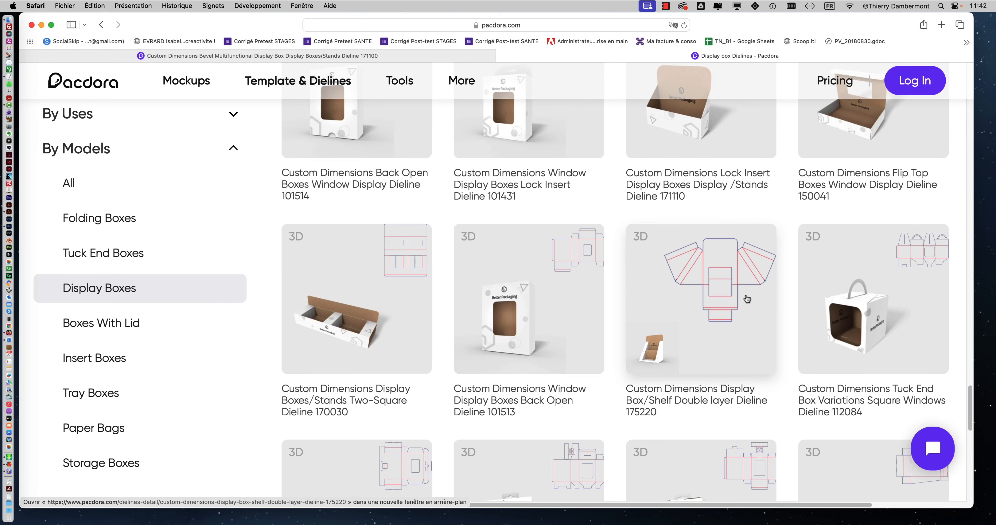
{"action": "scroll", "coordinate": [612, 321], "scroll_direction": "down", "scroll_amount": 10}
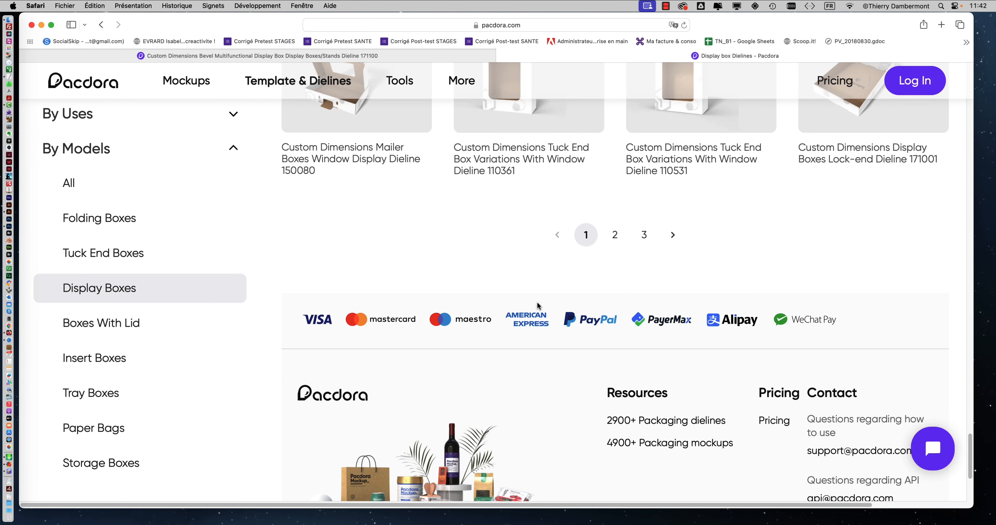
{"action": "scroll", "coordinate": [279, 301], "scroll_direction": "down", "scroll_amount": 2}
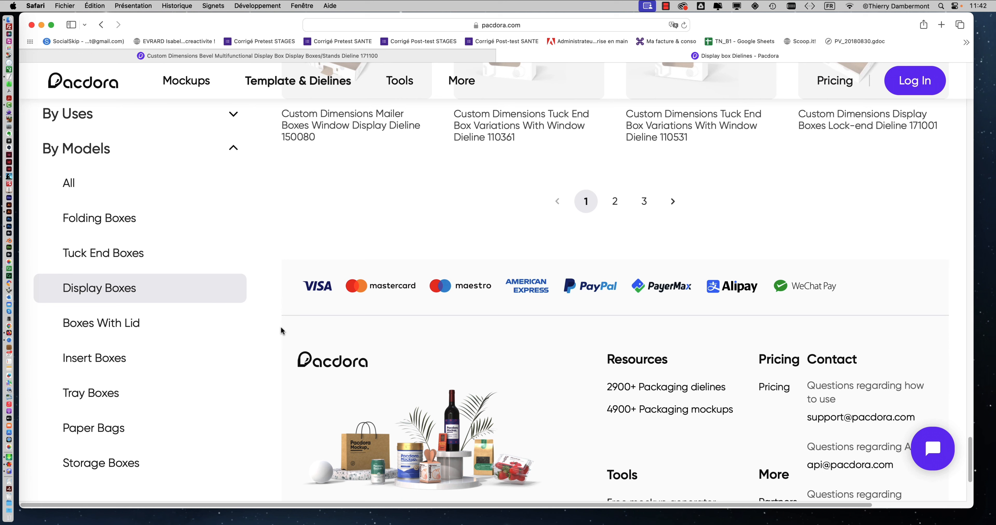
Look through the full list of model categories down to Others, and return to the start of the Display Box Dielines page.
{"action": "scroll", "coordinate": [193, 340], "scroll_direction": "down", "scroll_amount": 5}
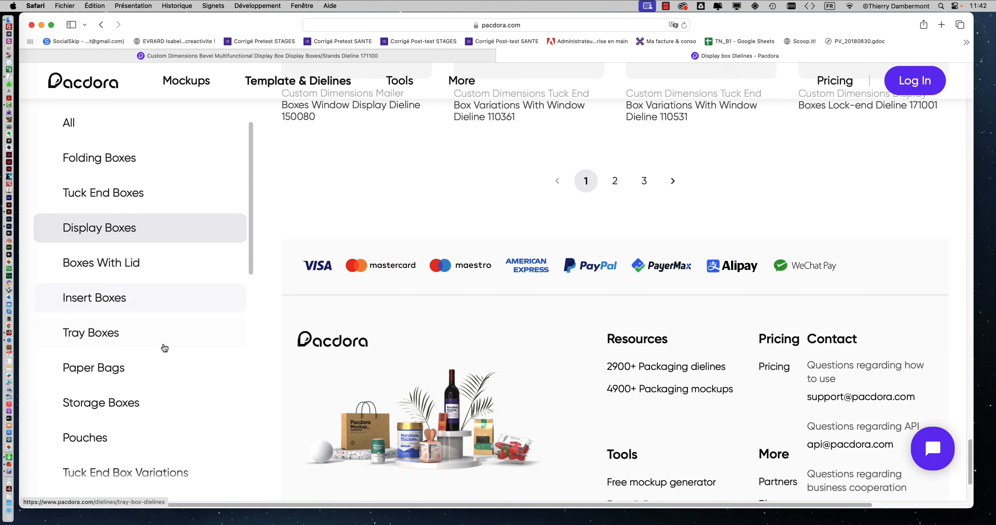
{"action": "scroll", "coordinate": [164, 348], "scroll_direction": "down", "scroll_amount": 7}
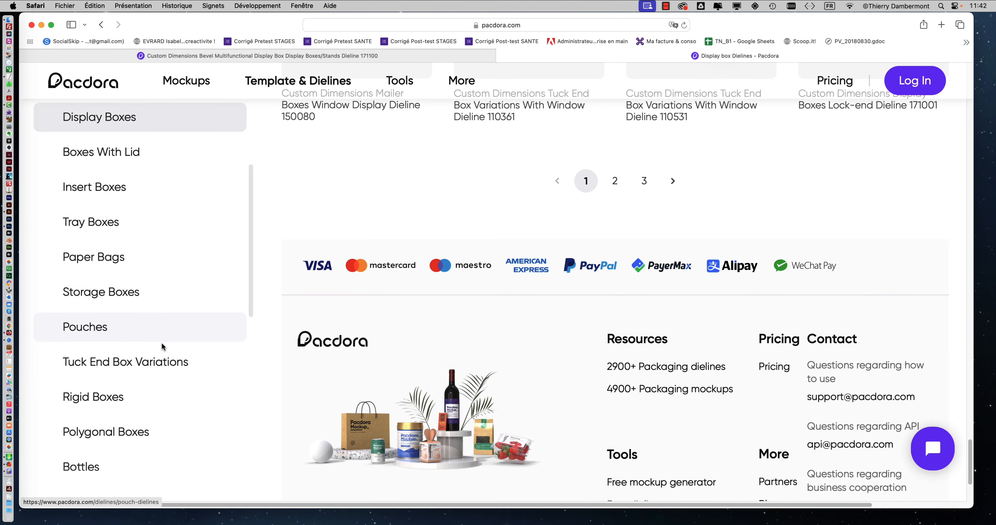
{"action": "scroll", "coordinate": [140, 367], "scroll_direction": "down", "scroll_amount": 5}
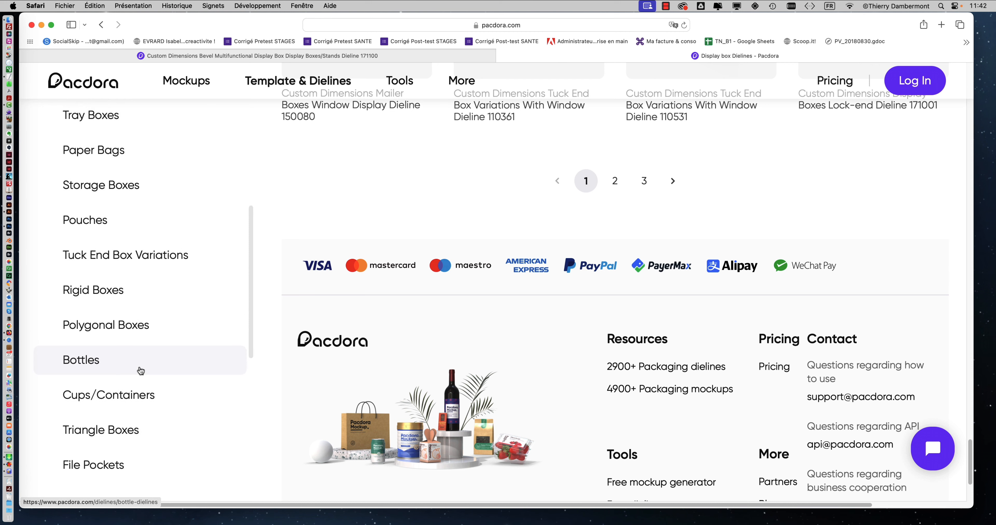
{"action": "scroll", "coordinate": [140, 370], "scroll_direction": "down", "scroll_amount": 13}
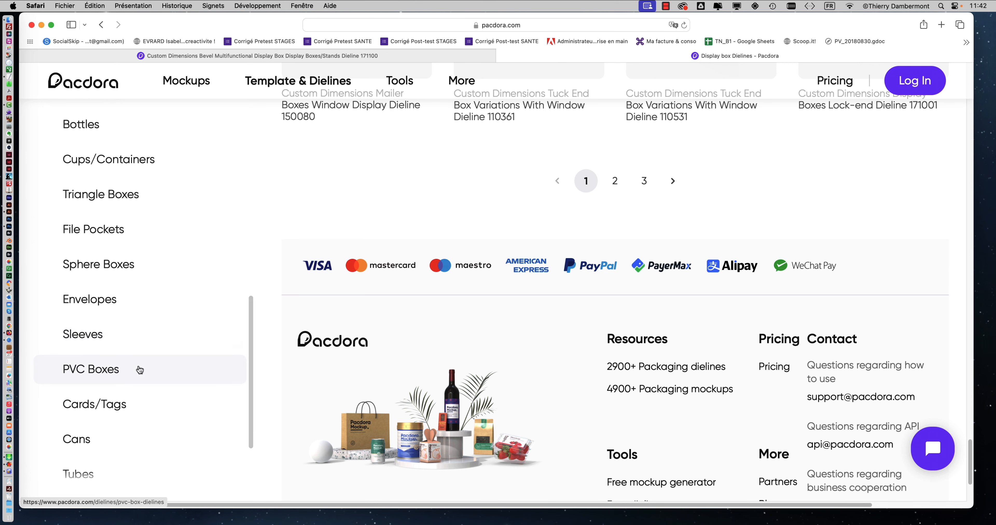
{"action": "scroll", "coordinate": [140, 370], "scroll_direction": "down", "scroll_amount": 12}
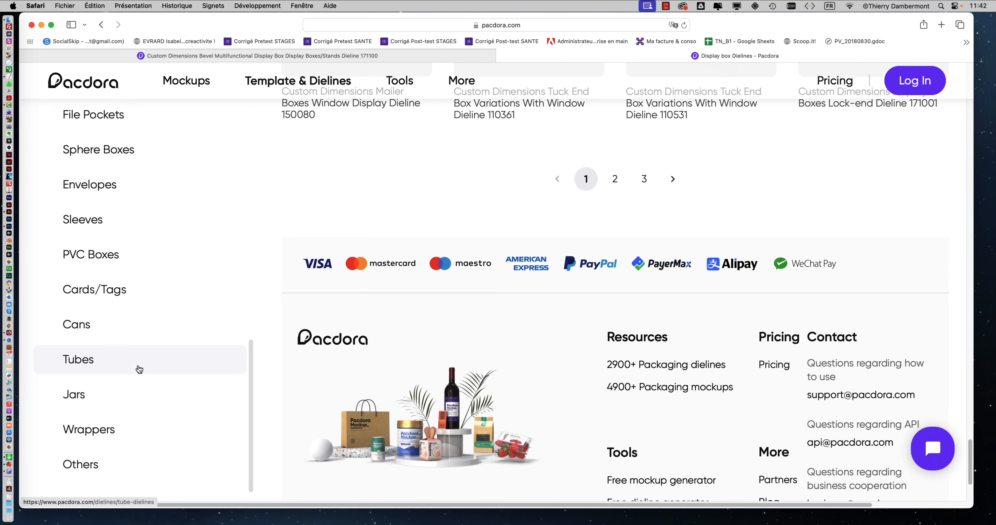
{"action": "scroll", "coordinate": [252, 225], "scroll_direction": "up", "scroll_amount": 20}
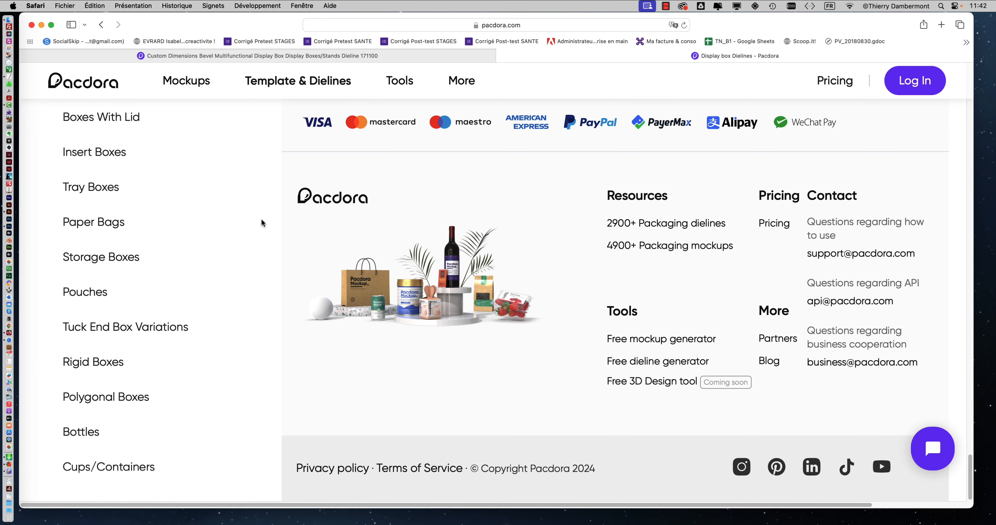
{"action": "scroll", "coordinate": [262, 219], "scroll_direction": "up", "scroll_amount": 20}
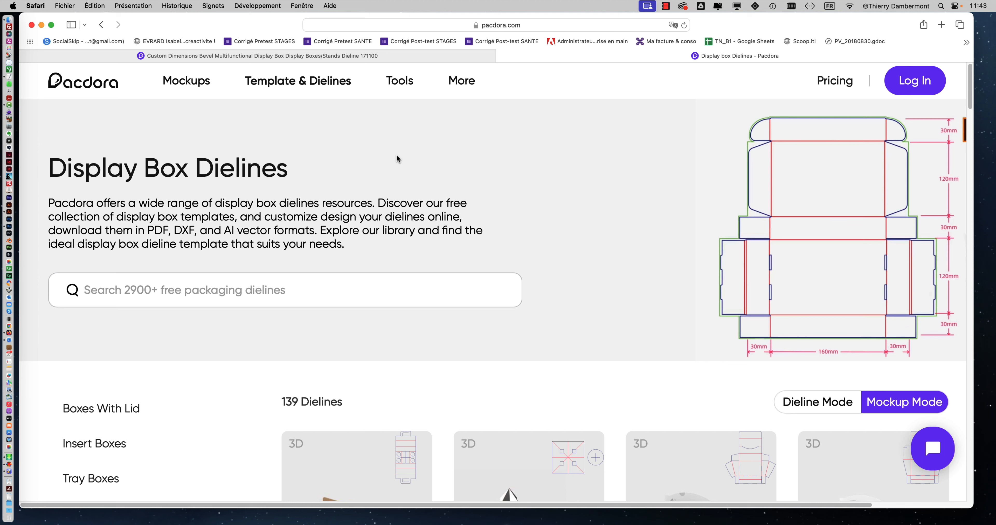
Switch to Firefox, open Freepik's Dieline Images page from the Google results, and dismiss the Google sign-in prompt.
{"action": "key", "text": "super+Tab"}
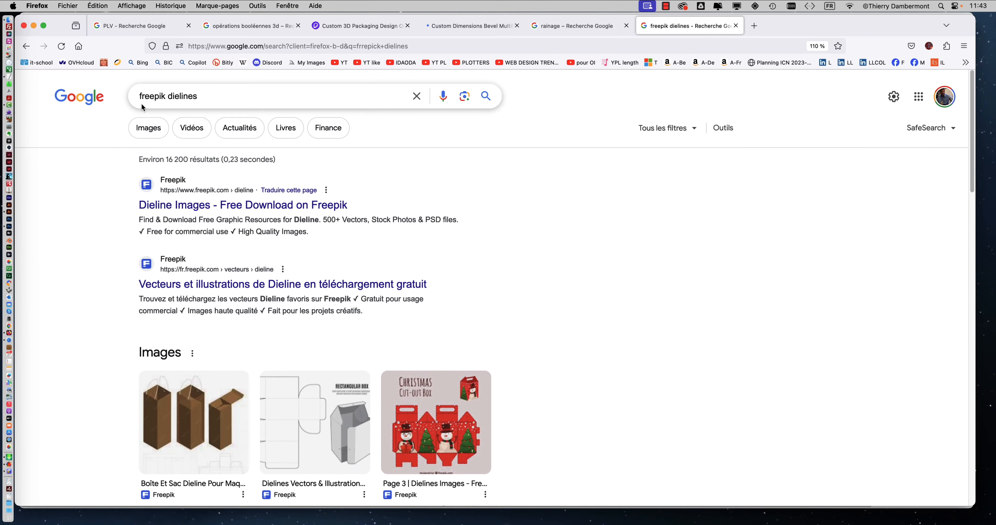
{"action": "left_click", "coordinate": [184, 208]}
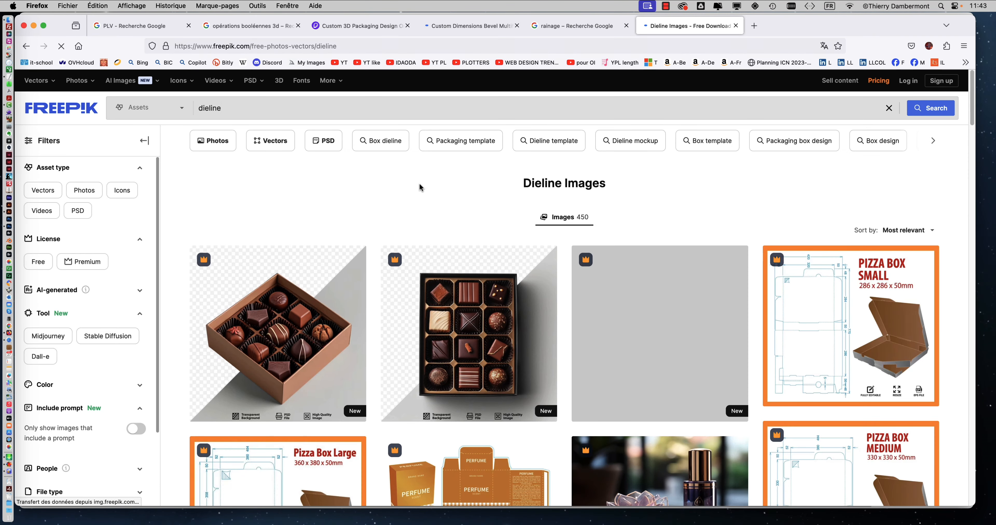
{"action": "scroll", "coordinate": [418, 183], "scroll_direction": "down", "scroll_amount": 4}
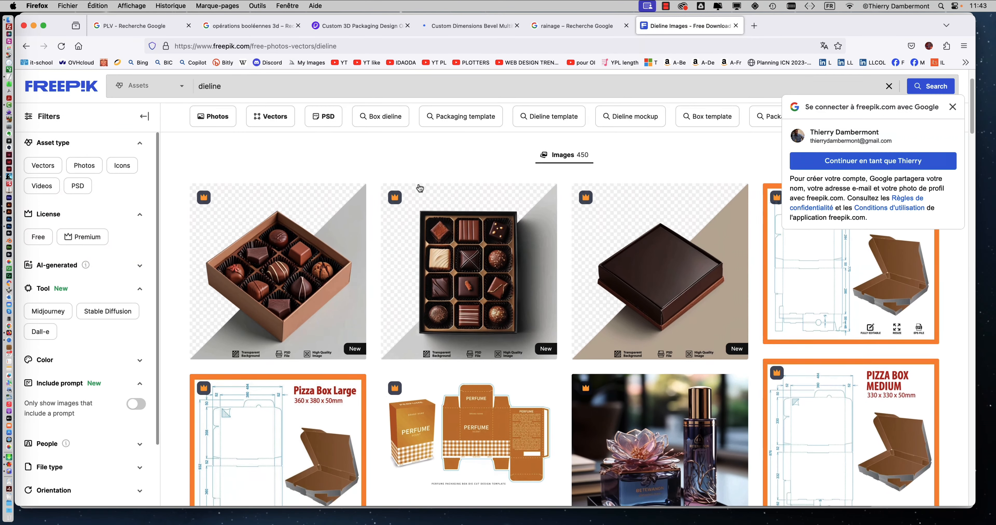
{"action": "scroll", "coordinate": [418, 189], "scroll_direction": "down", "scroll_amount": 5}
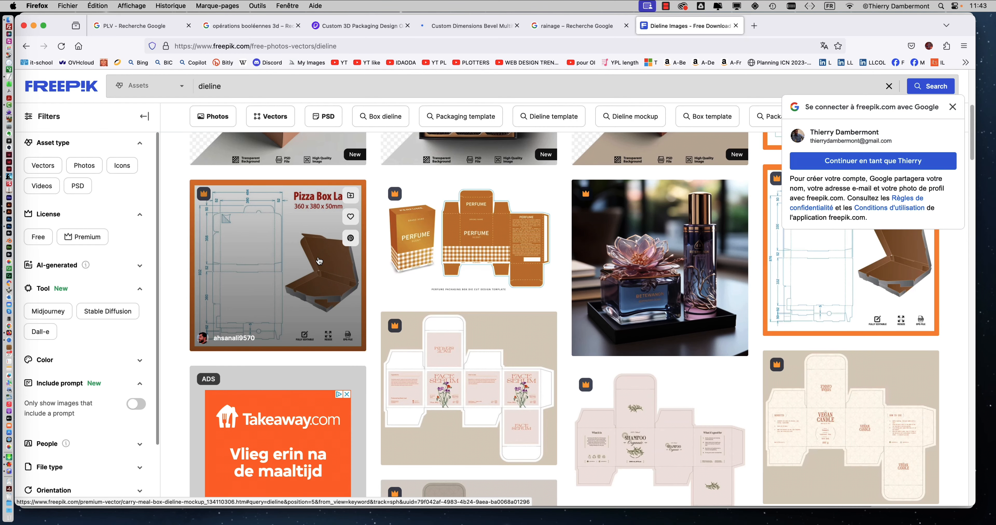
{"action": "left_click", "coordinate": [952, 108]}
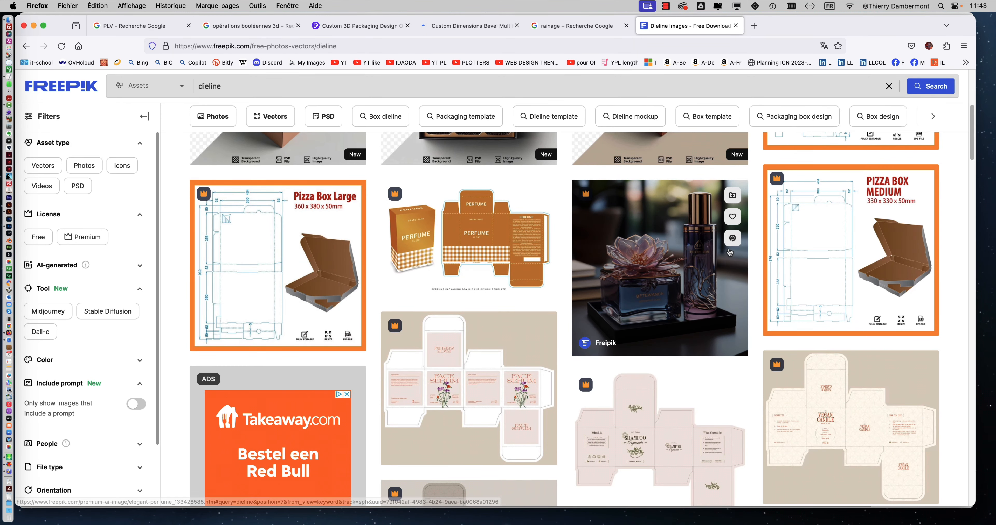
Browse Freepik's dieline images, examining the box layouts and packaging mockups on offer.
{"action": "scroll", "coordinate": [757, 294], "scroll_direction": "down", "scroll_amount": 2}
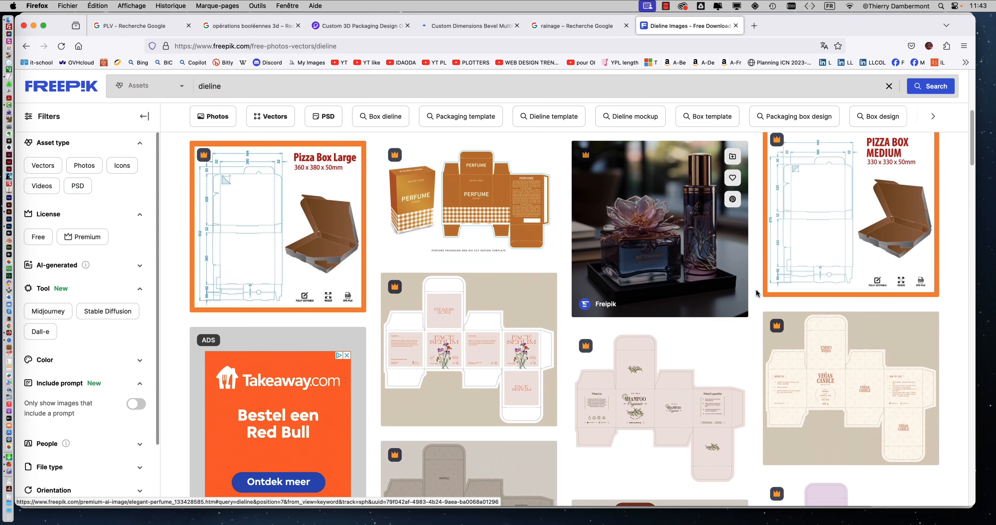
{"action": "scroll", "coordinate": [757, 293], "scroll_direction": "down", "scroll_amount": 6}
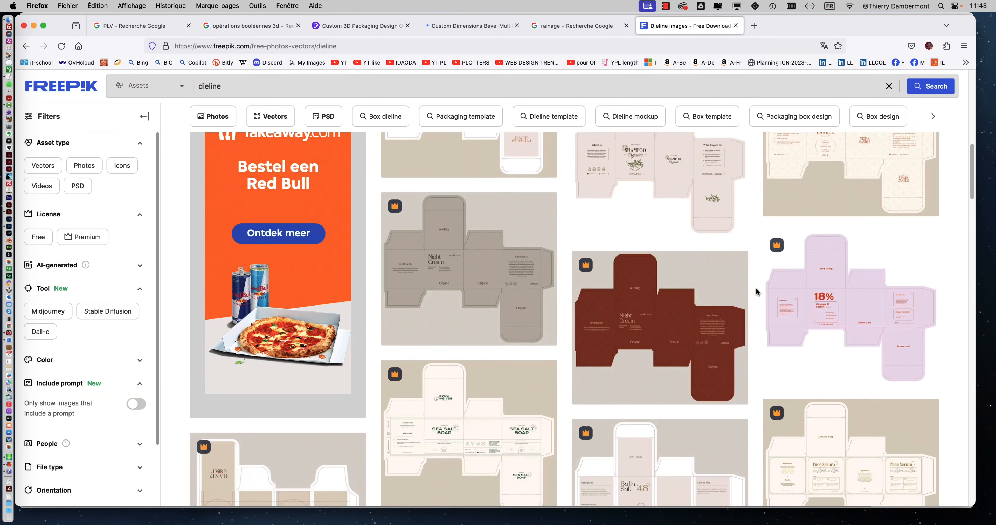
{"action": "scroll", "coordinate": [756, 292], "scroll_direction": "down", "scroll_amount": 5}
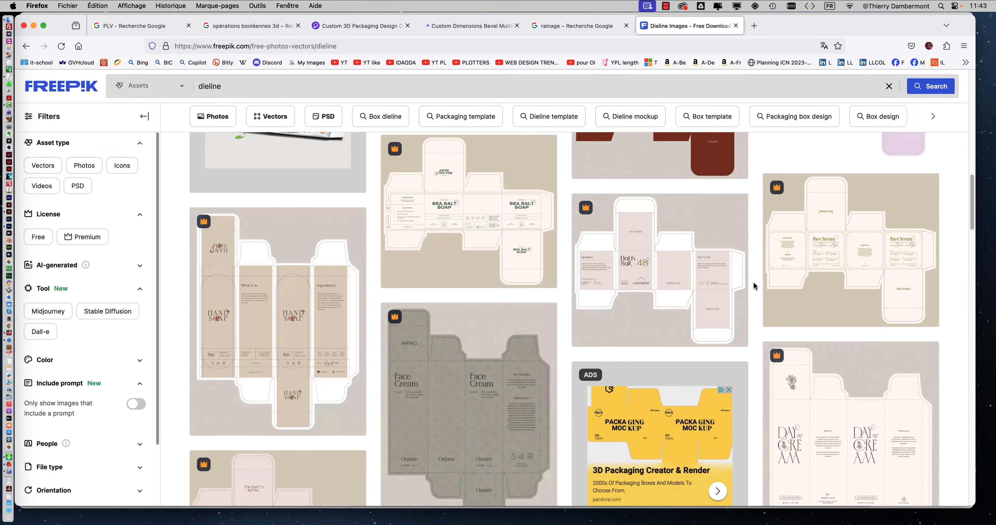
{"action": "scroll", "coordinate": [753, 285], "scroll_direction": "down", "scroll_amount": 1}
{"action": "scroll", "coordinate": [753, 284], "scroll_direction": "down", "scroll_amount": 7}
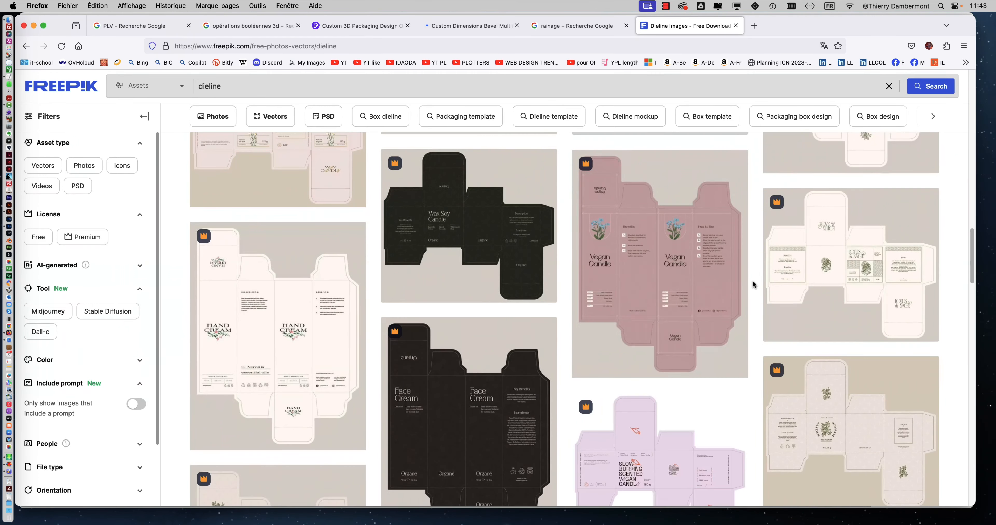
{"action": "scroll", "coordinate": [752, 285], "scroll_direction": "down", "scroll_amount": 8}
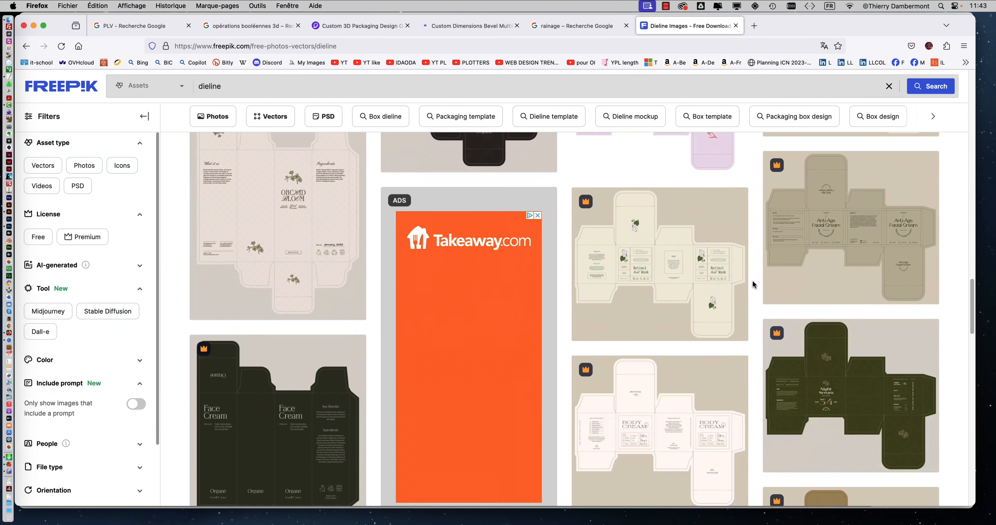
{"action": "scroll", "coordinate": [752, 285], "scroll_direction": "down", "scroll_amount": 2}
{"action": "scroll", "coordinate": [174, 295], "scroll_direction": "down", "scroll_amount": 3}
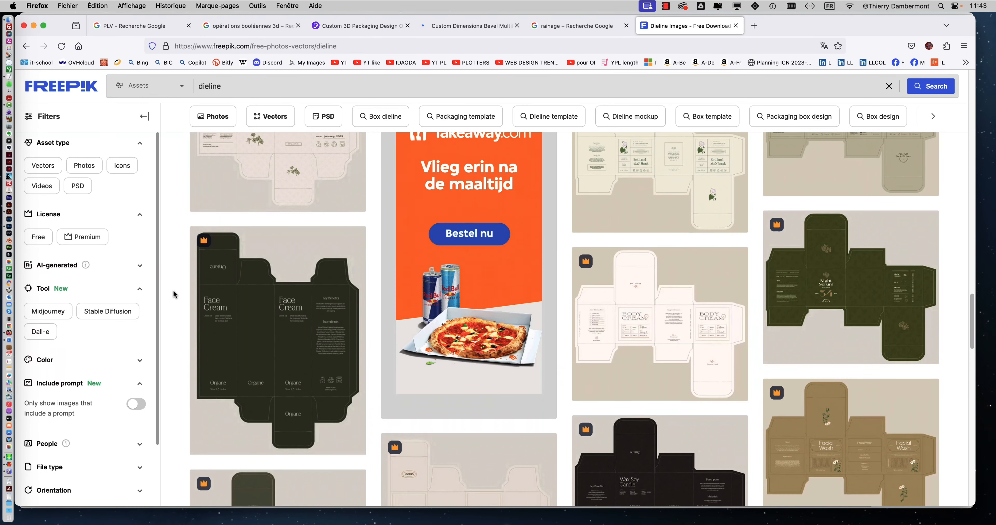
{"action": "scroll", "coordinate": [173, 293], "scroll_direction": "down", "scroll_amount": 3}
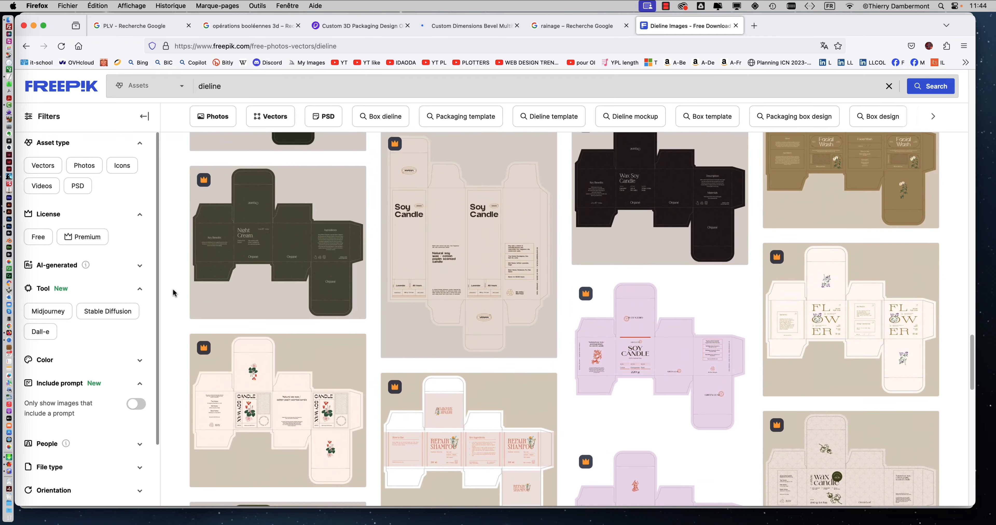
{"action": "scroll", "coordinate": [173, 290], "scroll_direction": "down", "scroll_amount": 3}
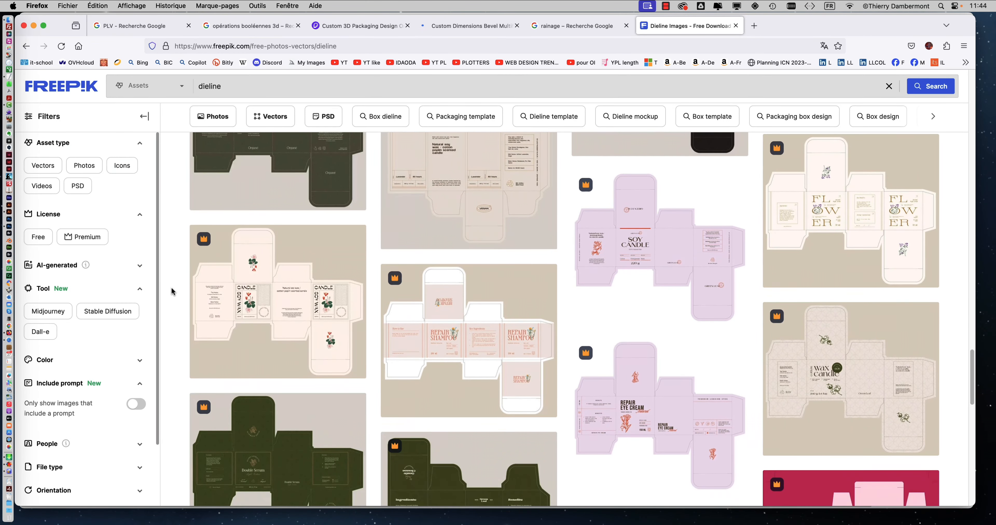
{"action": "scroll", "coordinate": [172, 291], "scroll_direction": "down", "scroll_amount": 2}
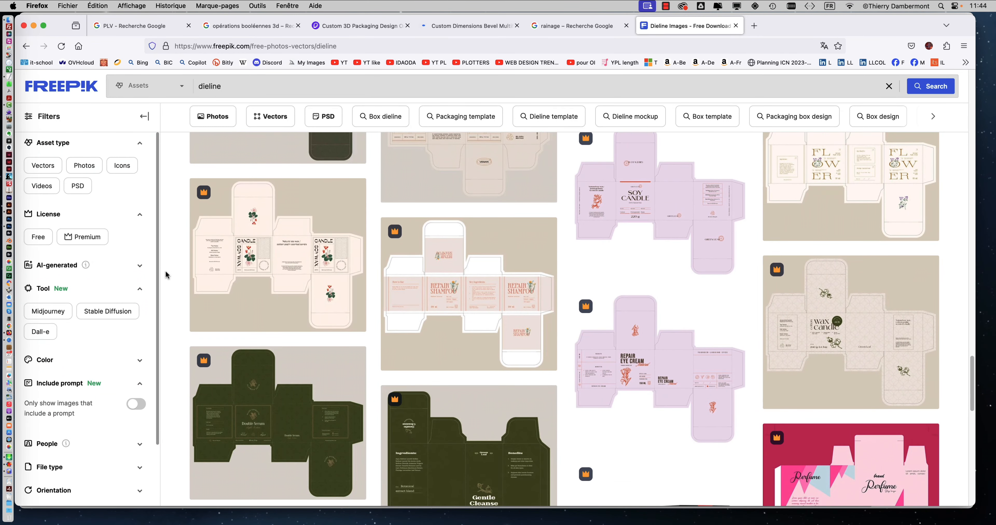
{"action": "scroll", "coordinate": [167, 273], "scroll_direction": "down", "scroll_amount": 4}
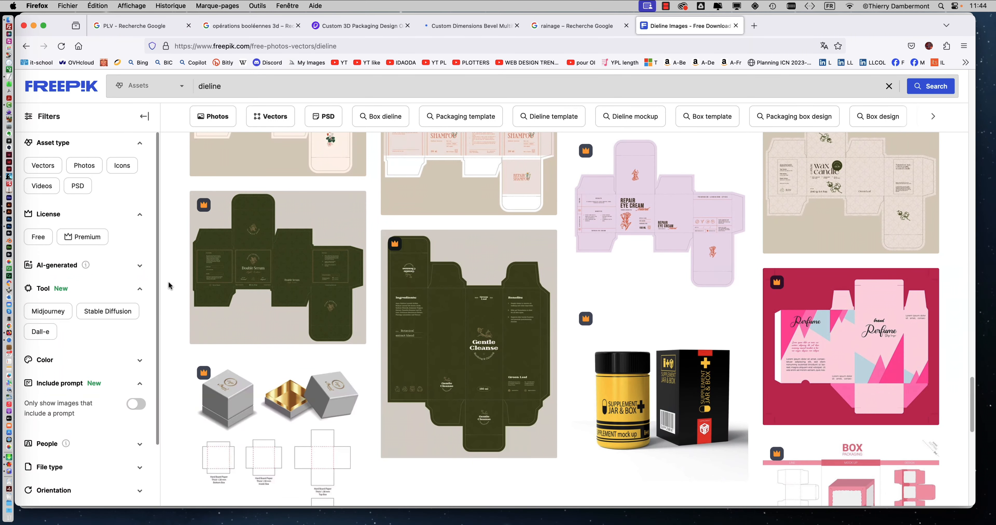
Expand Freepik's AI-generated filter options, and minimize Firefox to return to the Pacdora page in Safari.
{"action": "left_click", "coordinate": [140, 268]}
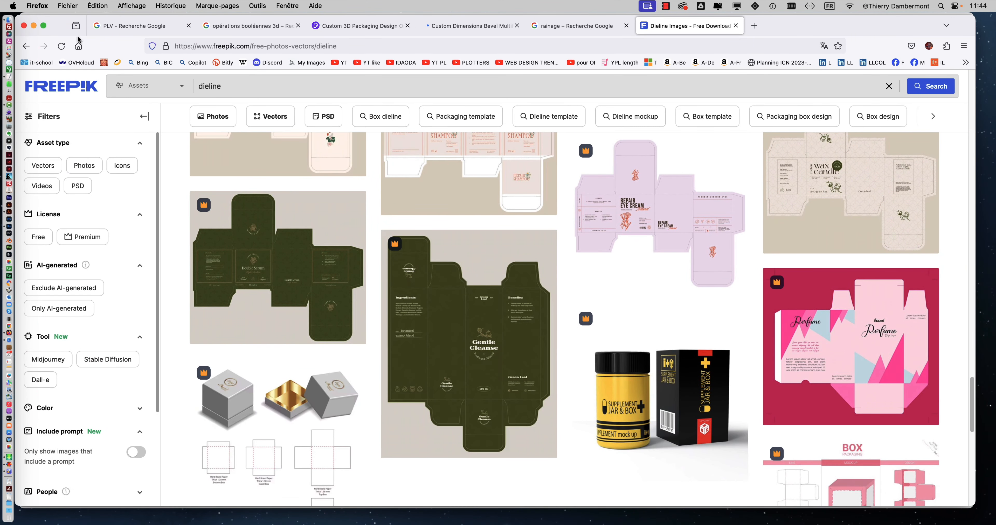
{"action": "left_click", "coordinate": [34, 26]}
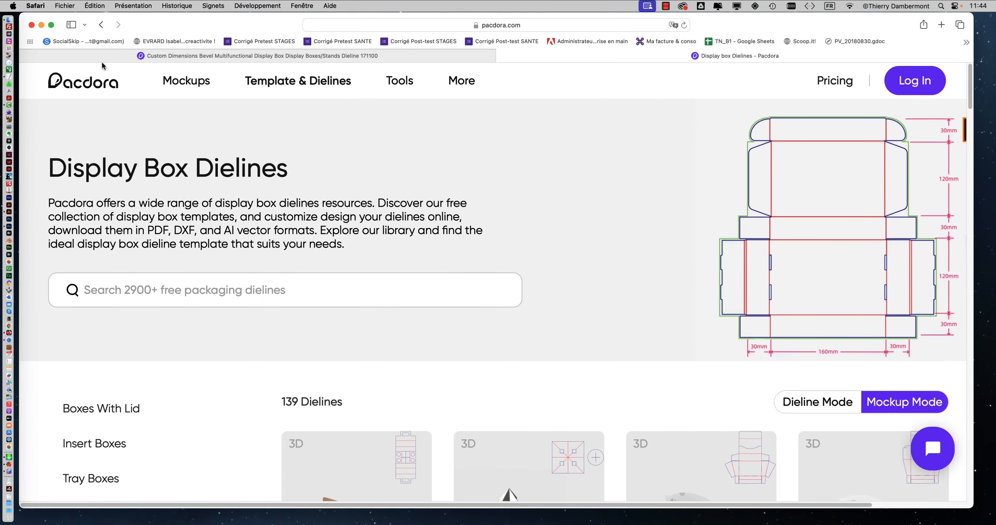